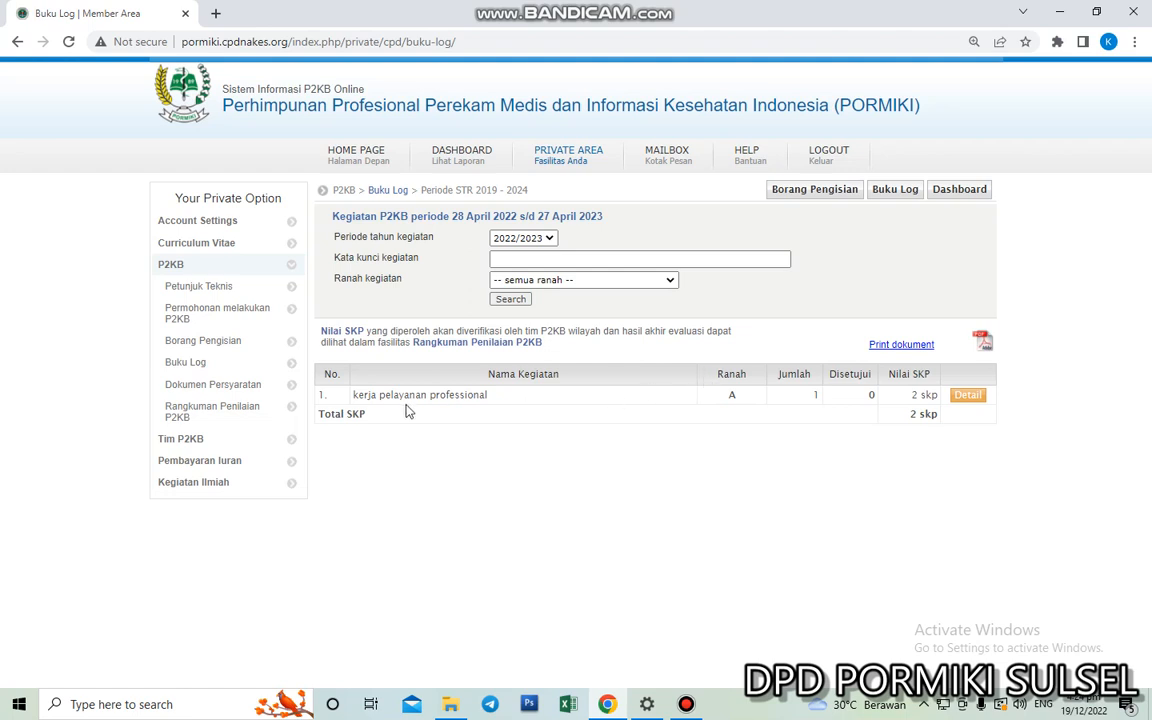
Review the logbook details and examination status of the "kerja pelayanan professional" activity in Buku Log
click(192, 362)
click(968, 396)
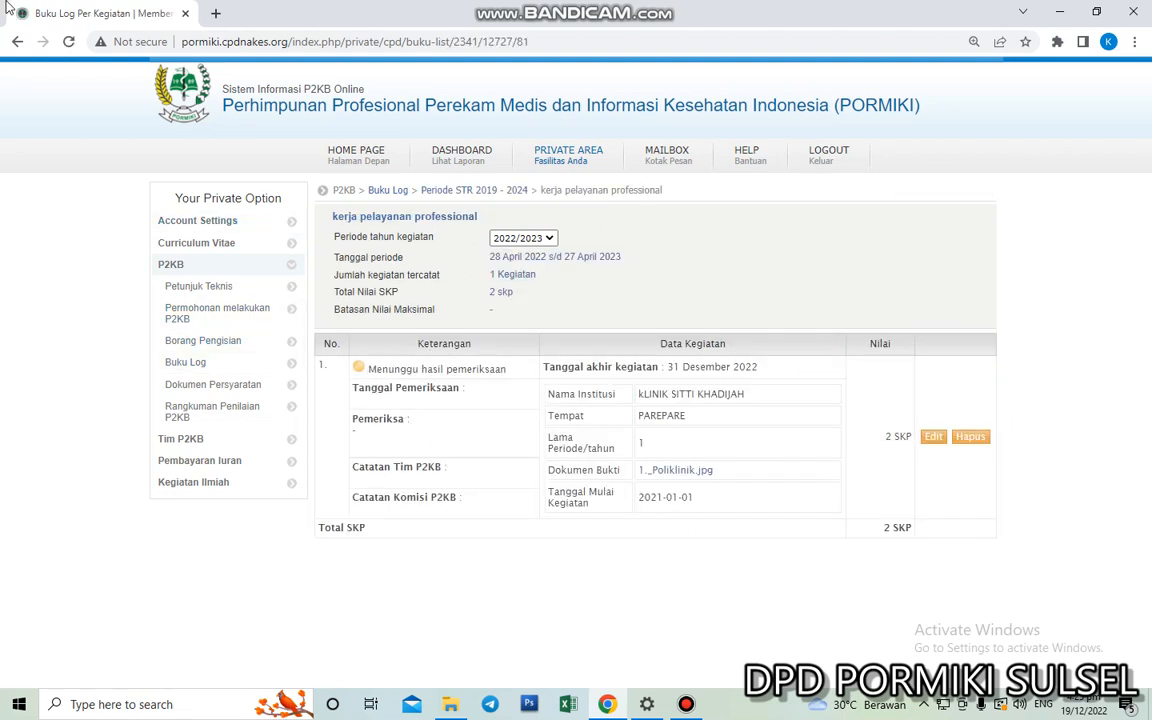
click(17, 41)
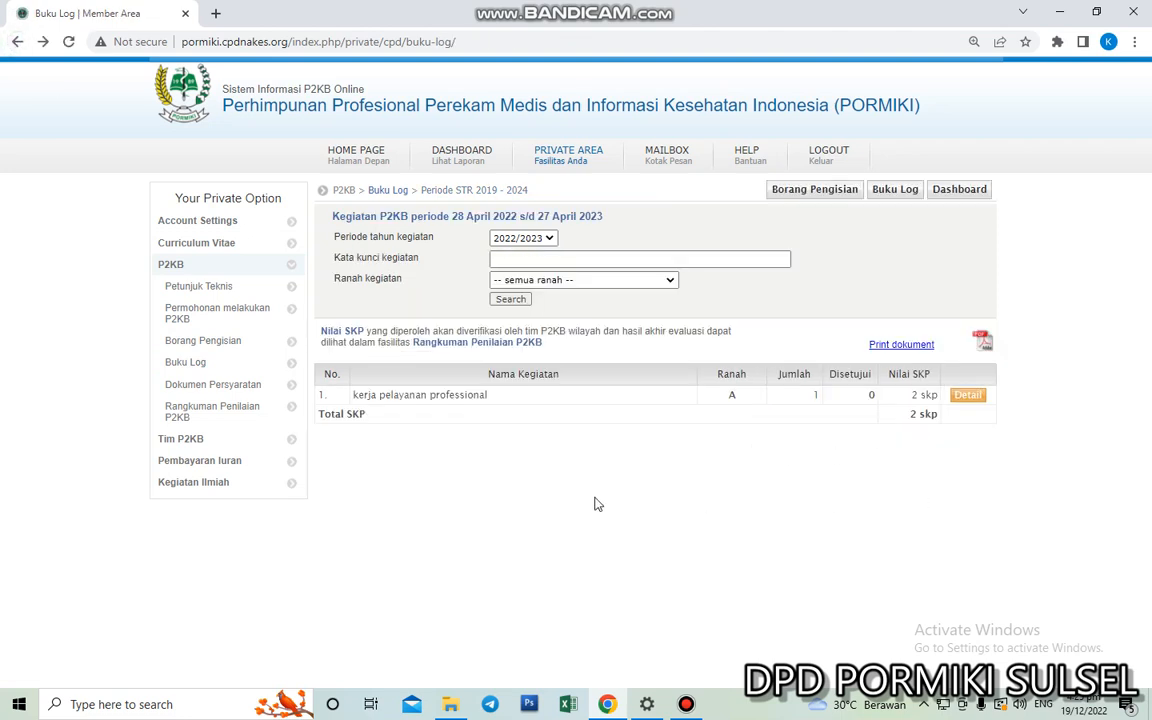
click(966, 395)
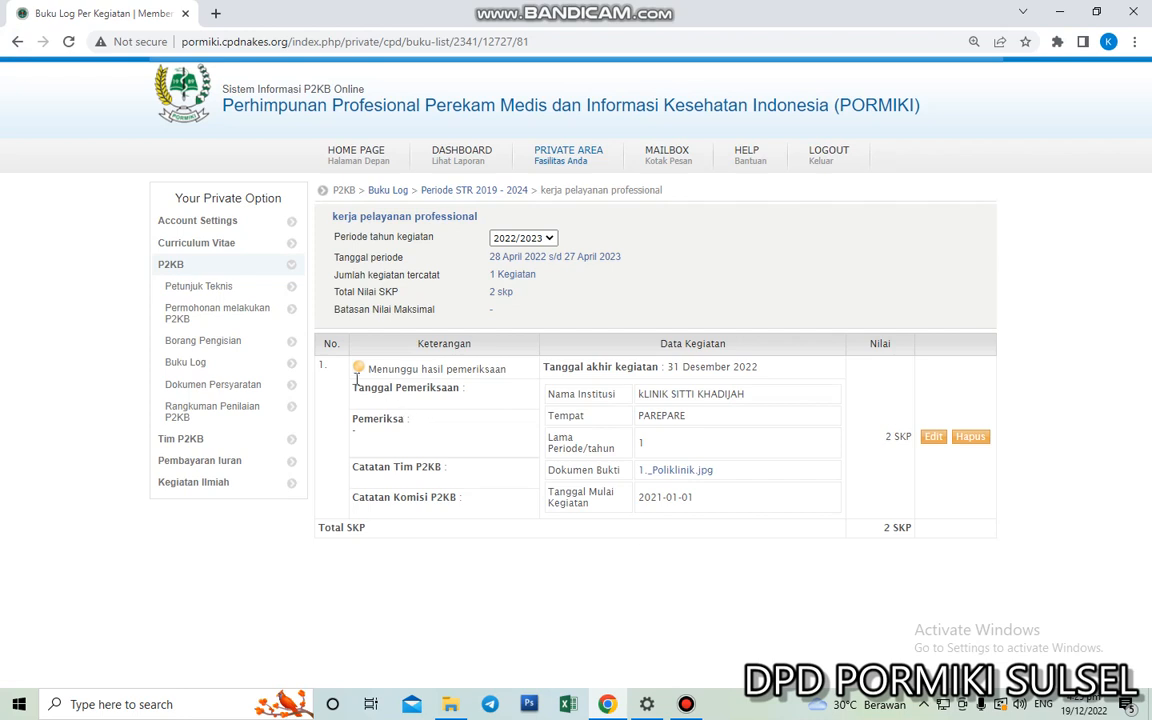
drag(358, 368, 545, 368)
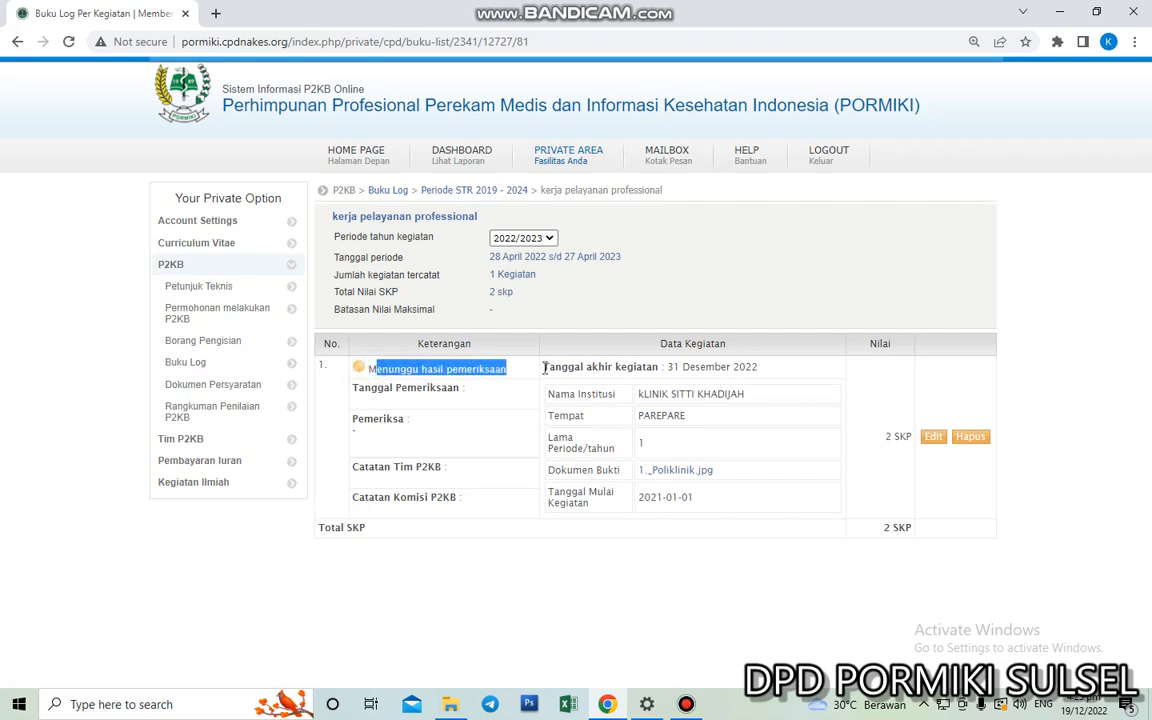
drag(370, 368, 519, 378)
View the edit form of the "kerja pelayanan professional" entry and return to the Periode STR 2019 - 2024 log
click(933, 438)
mouse_move(706, 704)
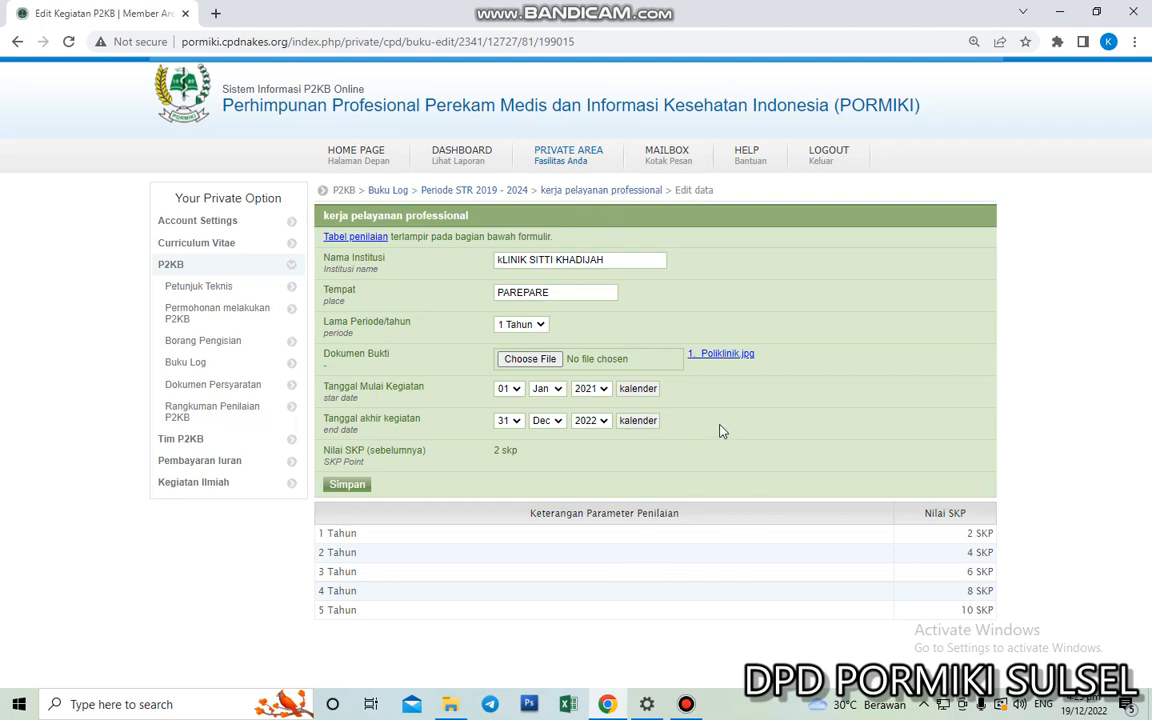
click(489, 192)
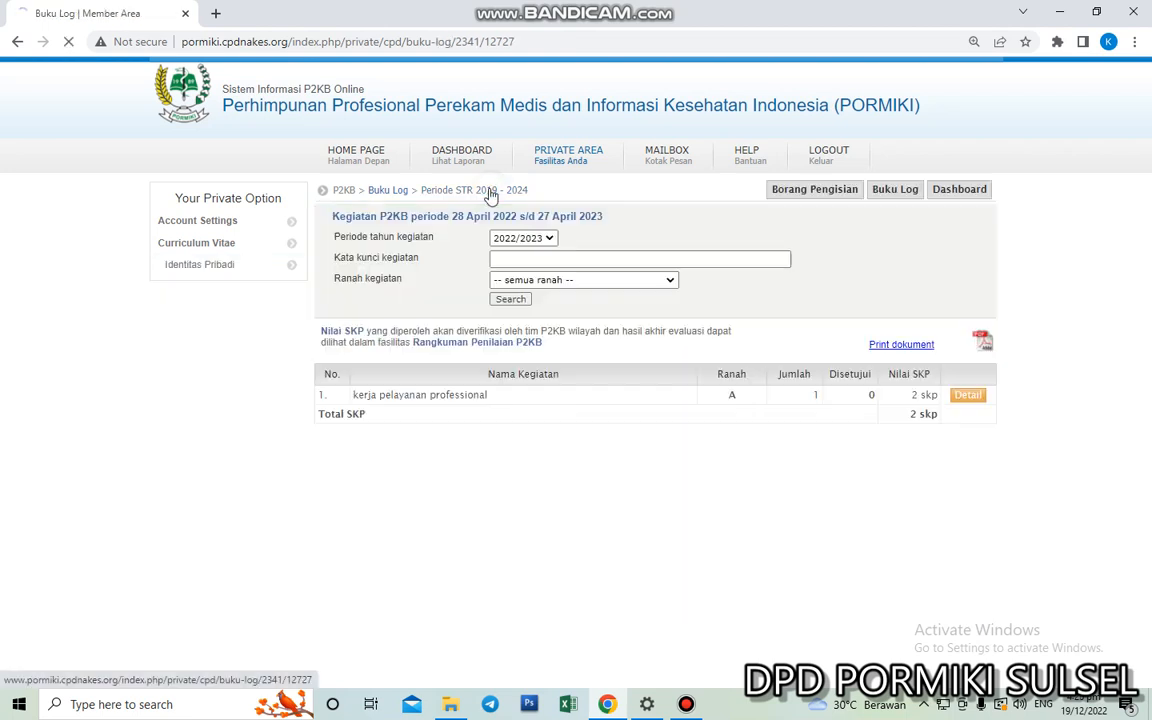
Open the Borang Pengisian input form for "Berpartisipasi dalam kegiatan seminar/ workshop/ lokakarya/ diskusi panel"
click(221, 347)
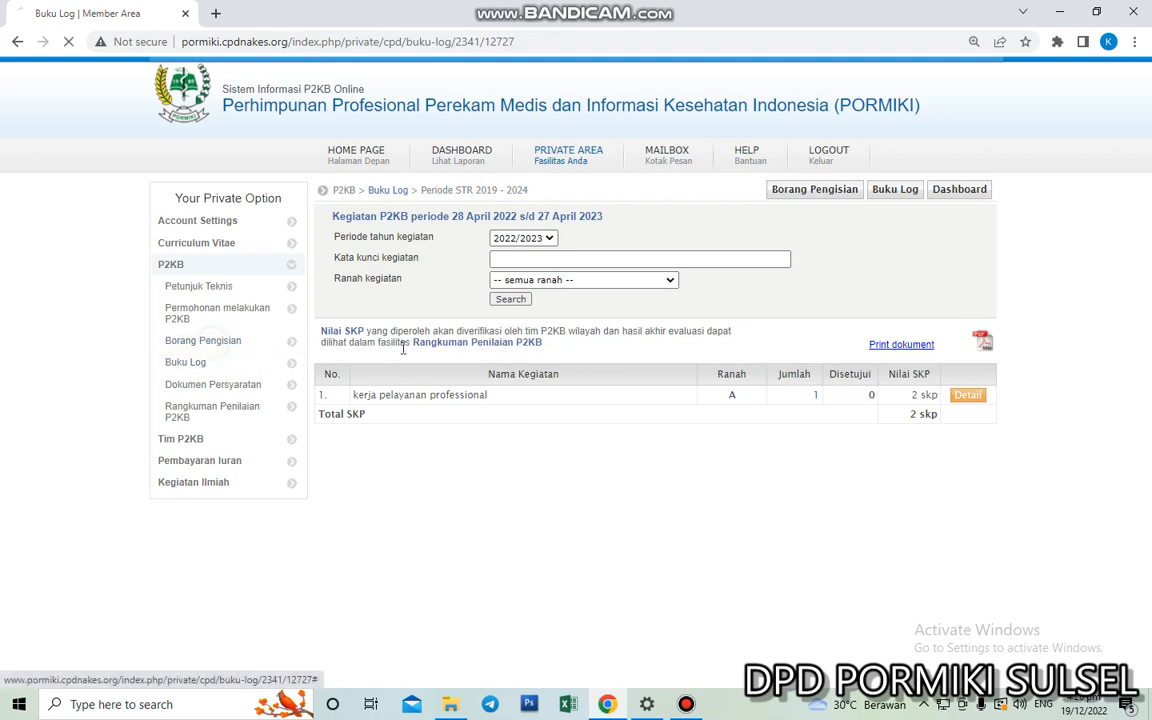
scroll(672, 466, down, 3)
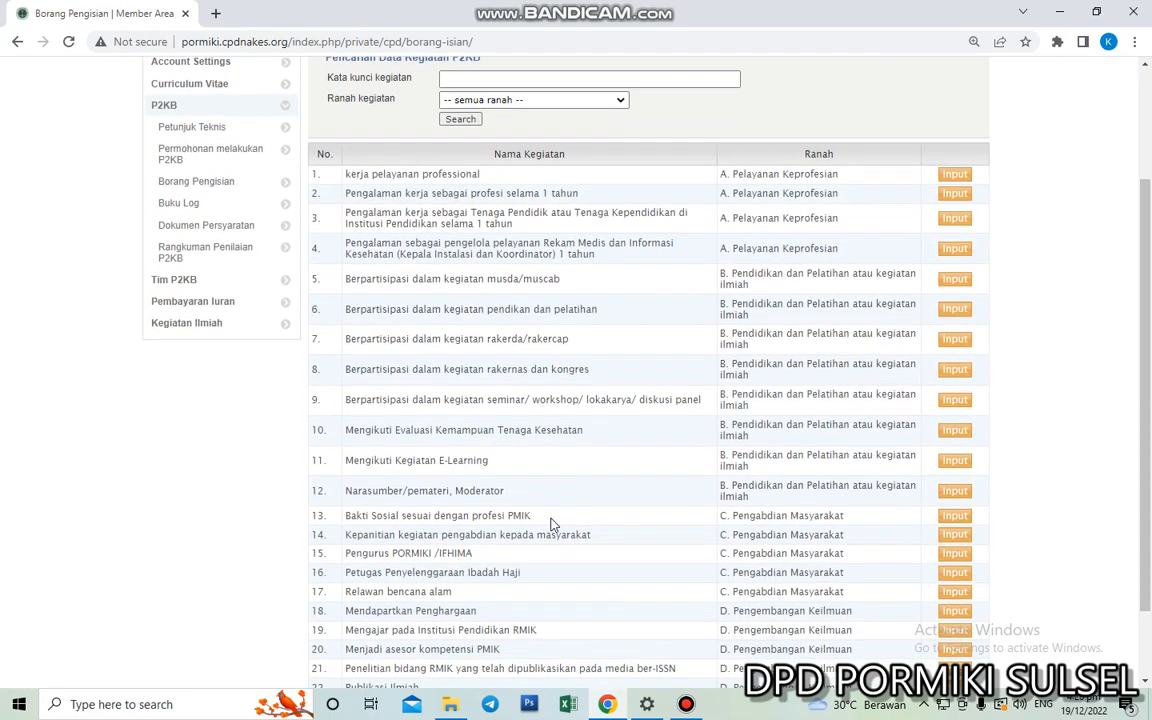
click(955, 399)
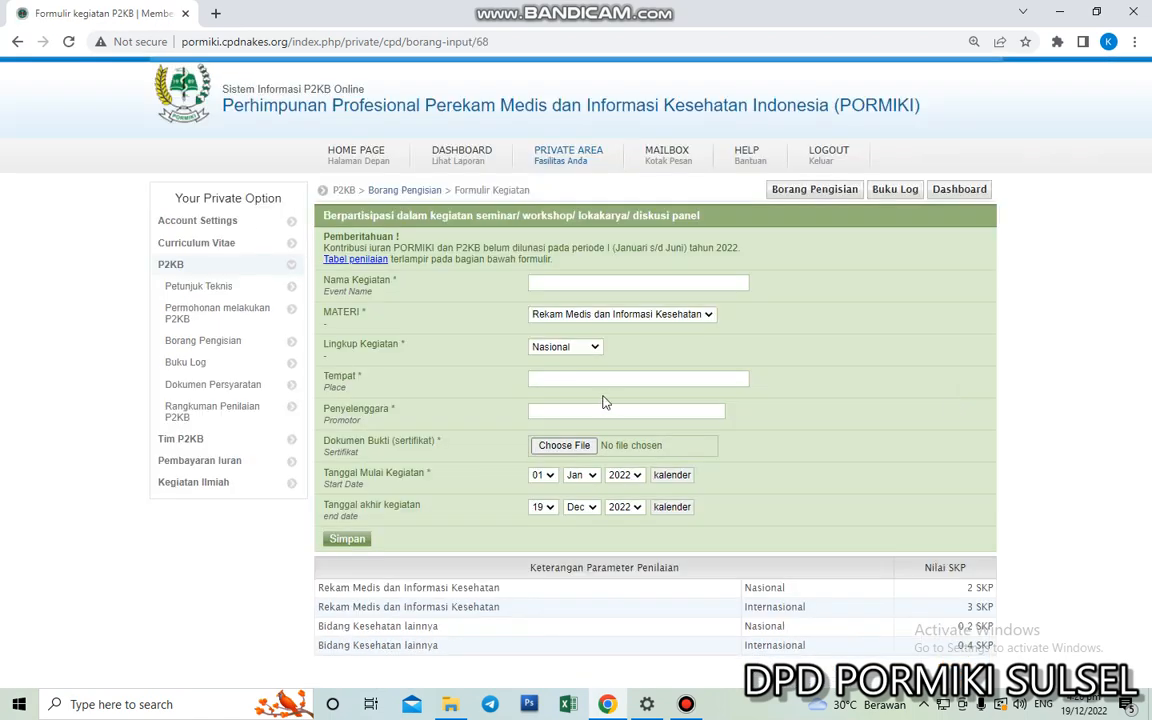
Fill in the event name PELAPORAN COVID 19, the place ZOOM MEETING and the organizer DPC PINRANG
click(600, 284)
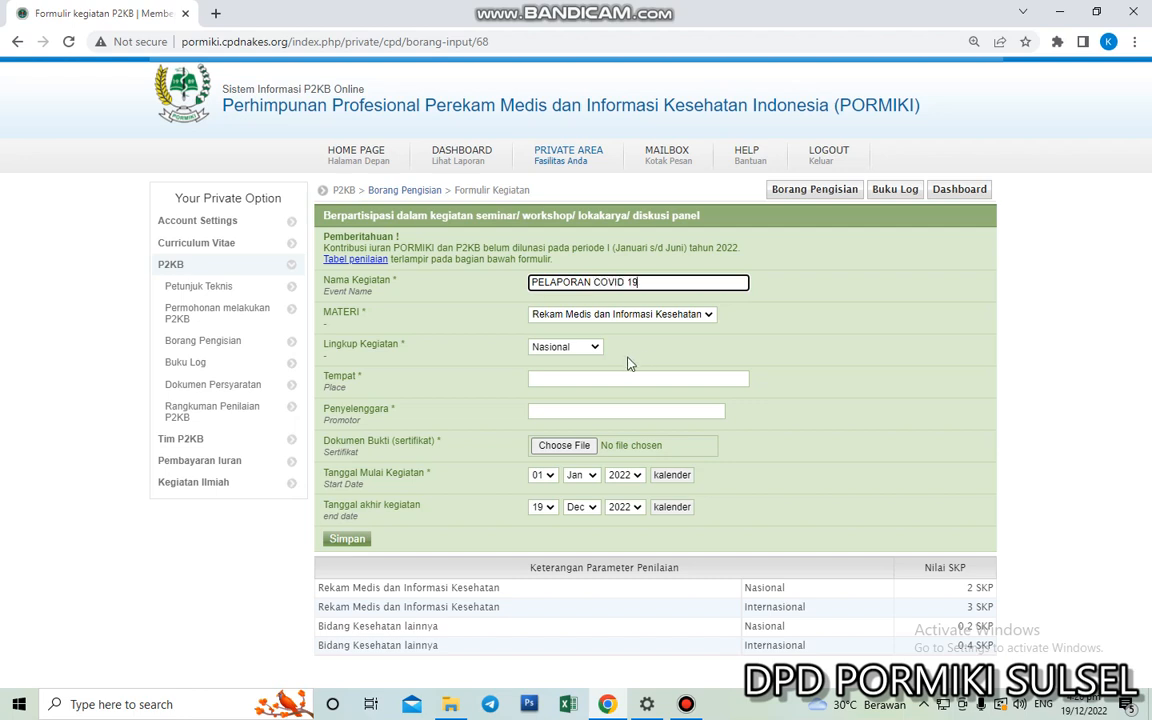
click(598, 380)
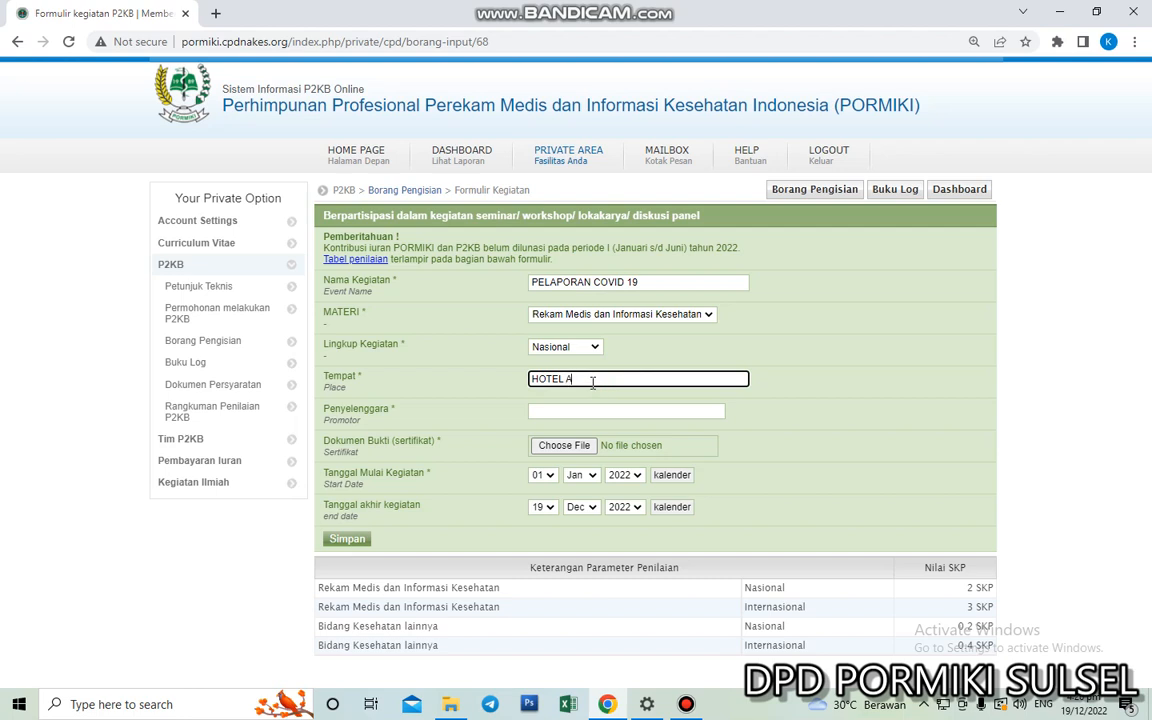
drag(593, 382, 522, 383)
text(ZOOM MEETING)
click(550, 411)
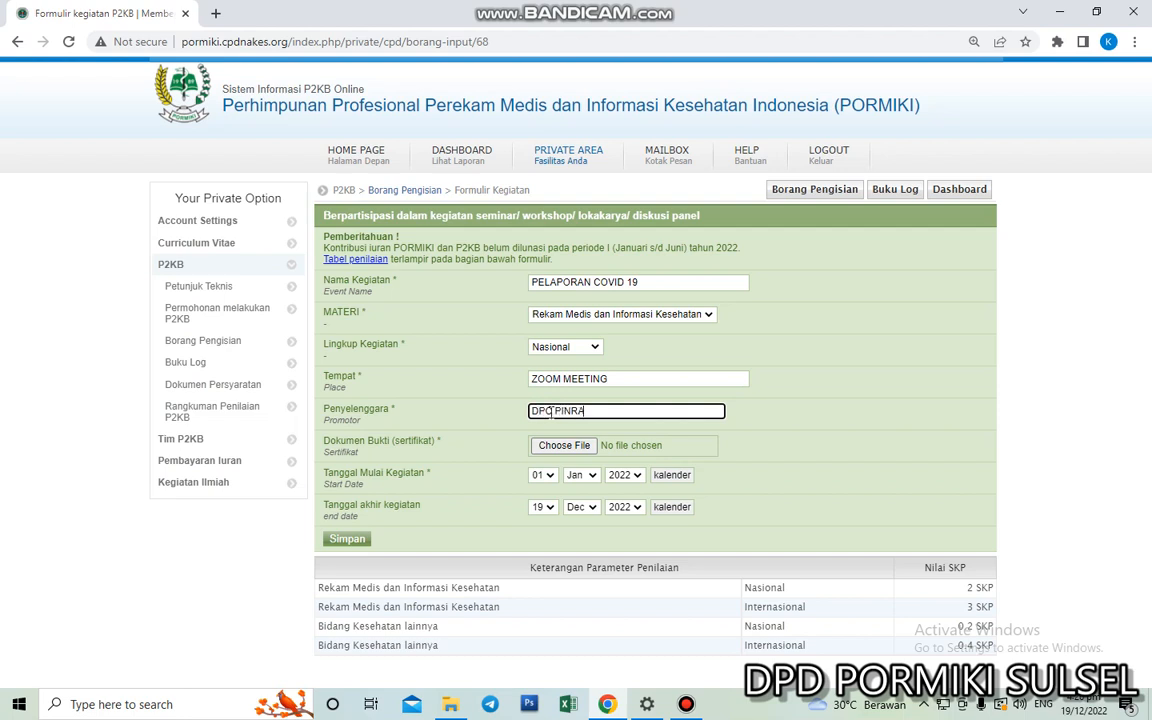
Attach the image "2 poliklinik" from the Editing folder as the certificate document
click(552, 445)
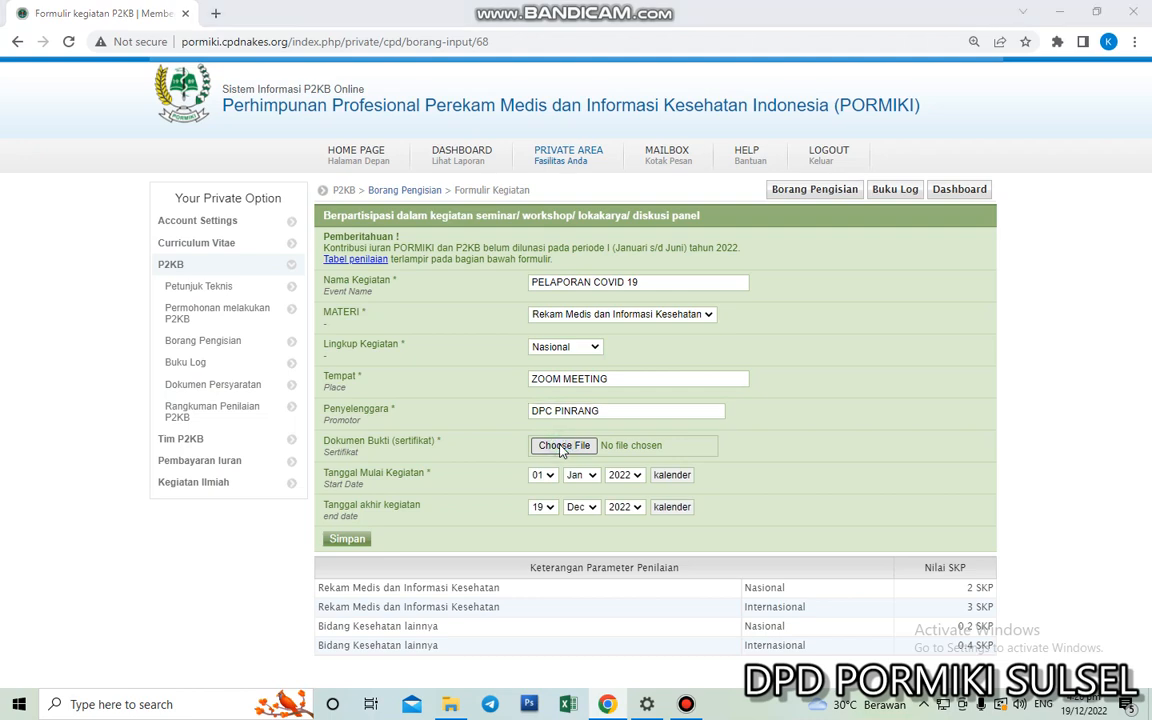
click(265, 160)
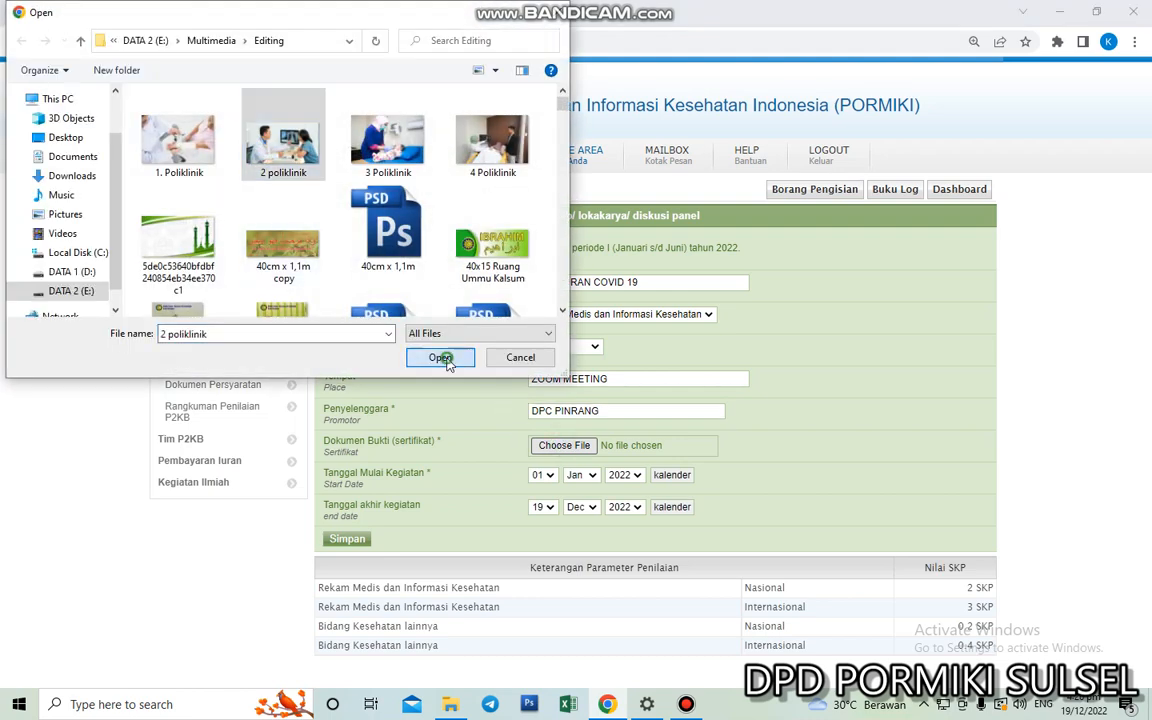
click(440, 357)
Set both the start and end dates of the activity to 16 Jan 2022 and save the form
click(541, 475)
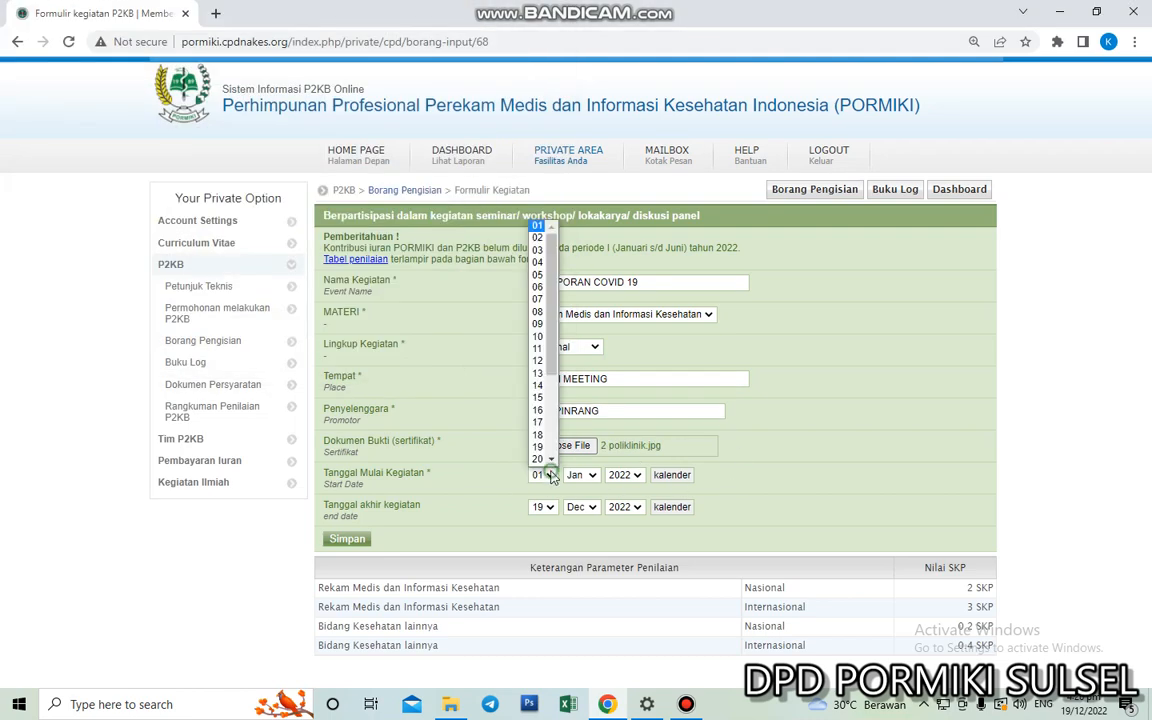
click(539, 412)
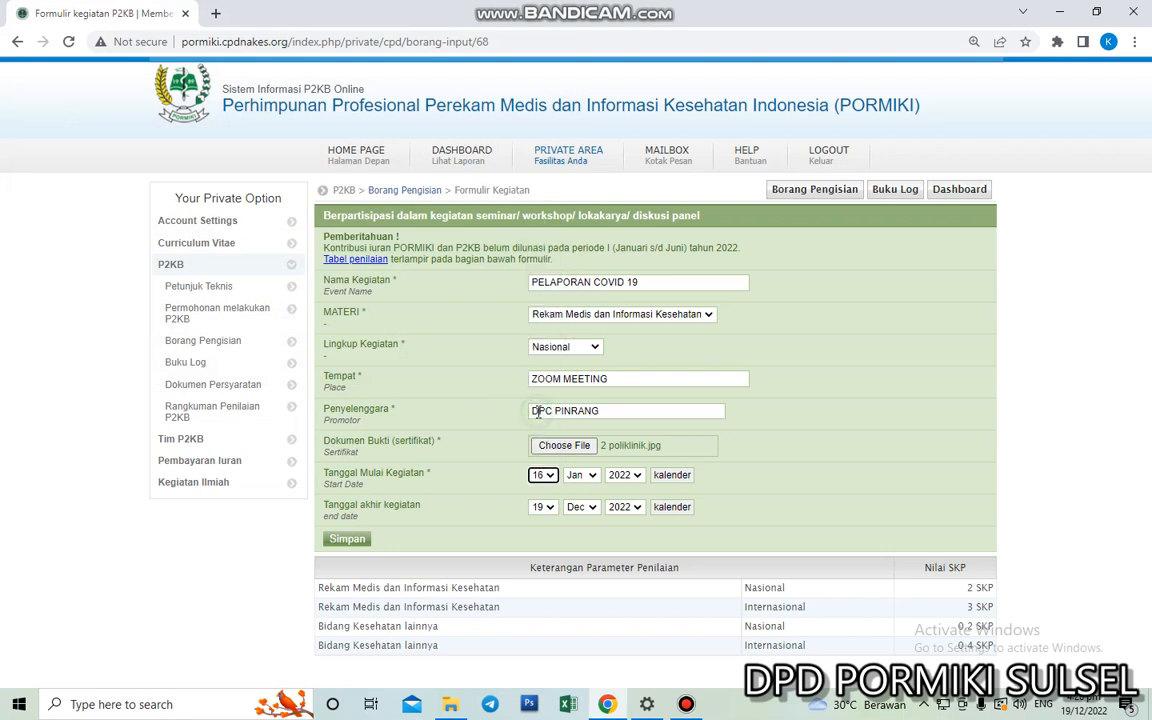
click(546, 507)
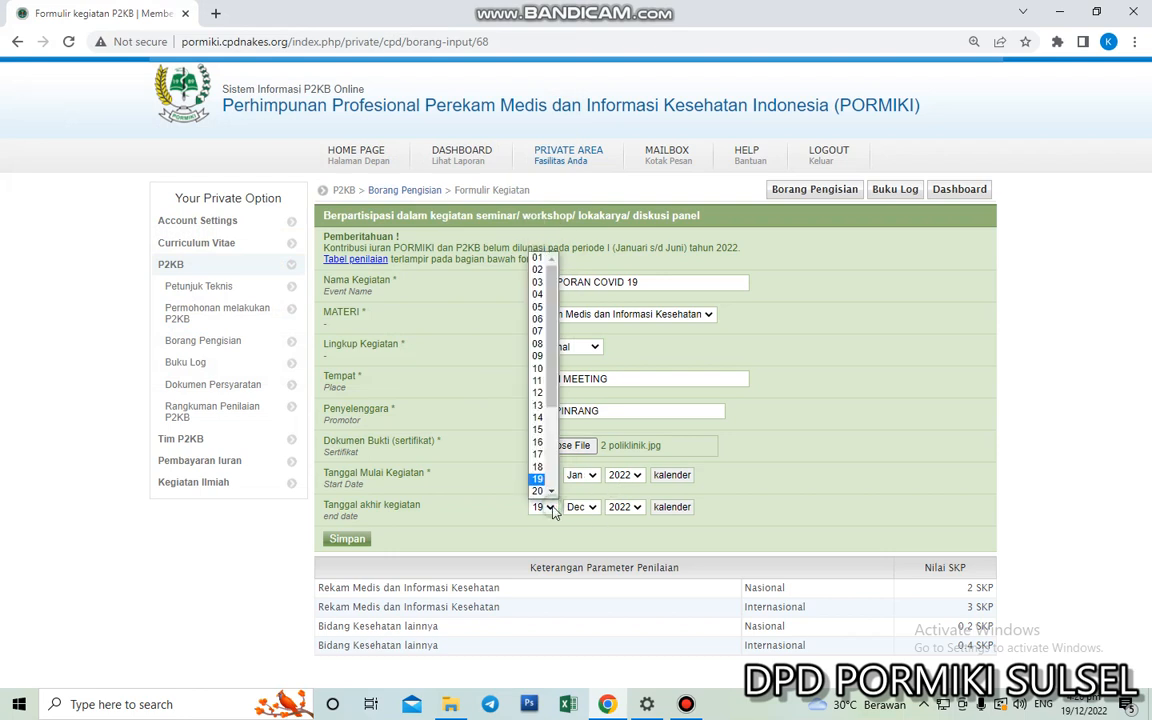
click(535, 442)
click(593, 510)
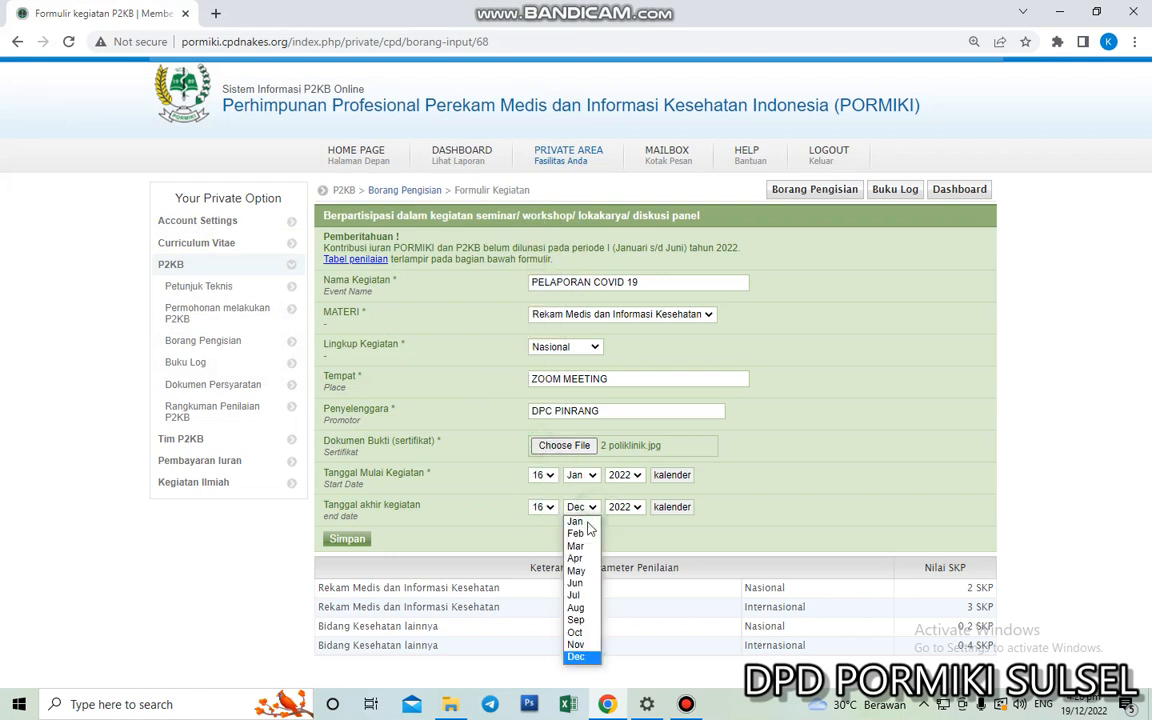
click(582, 522)
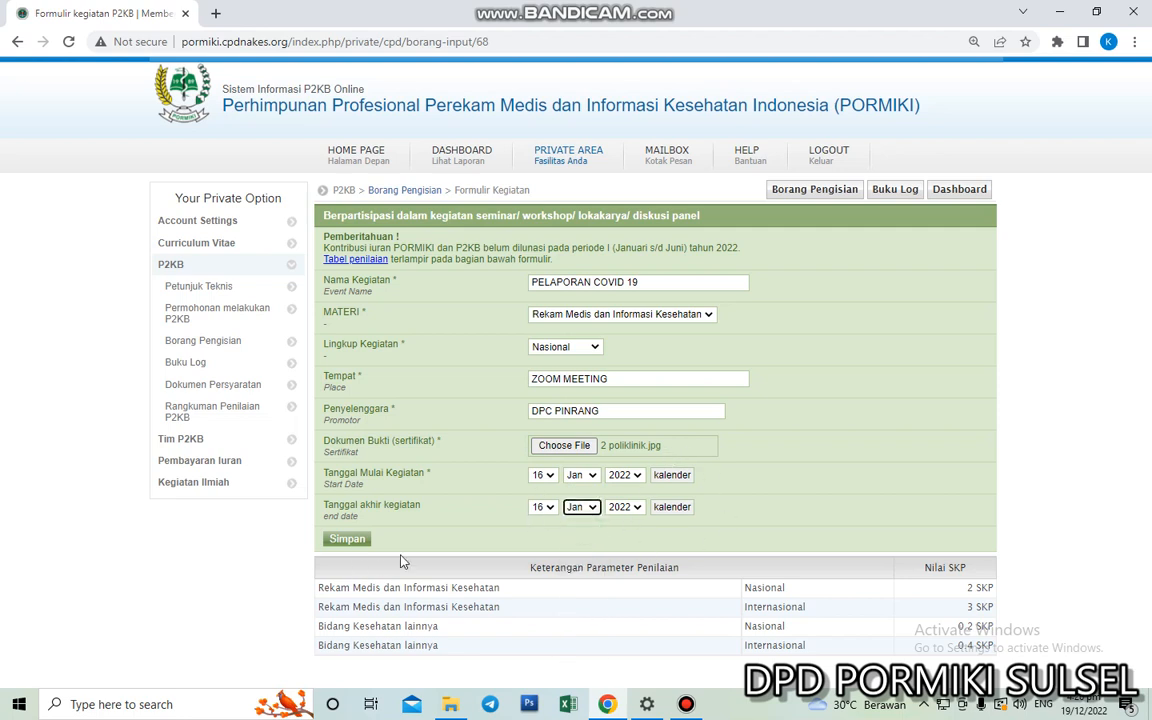
click(346, 540)
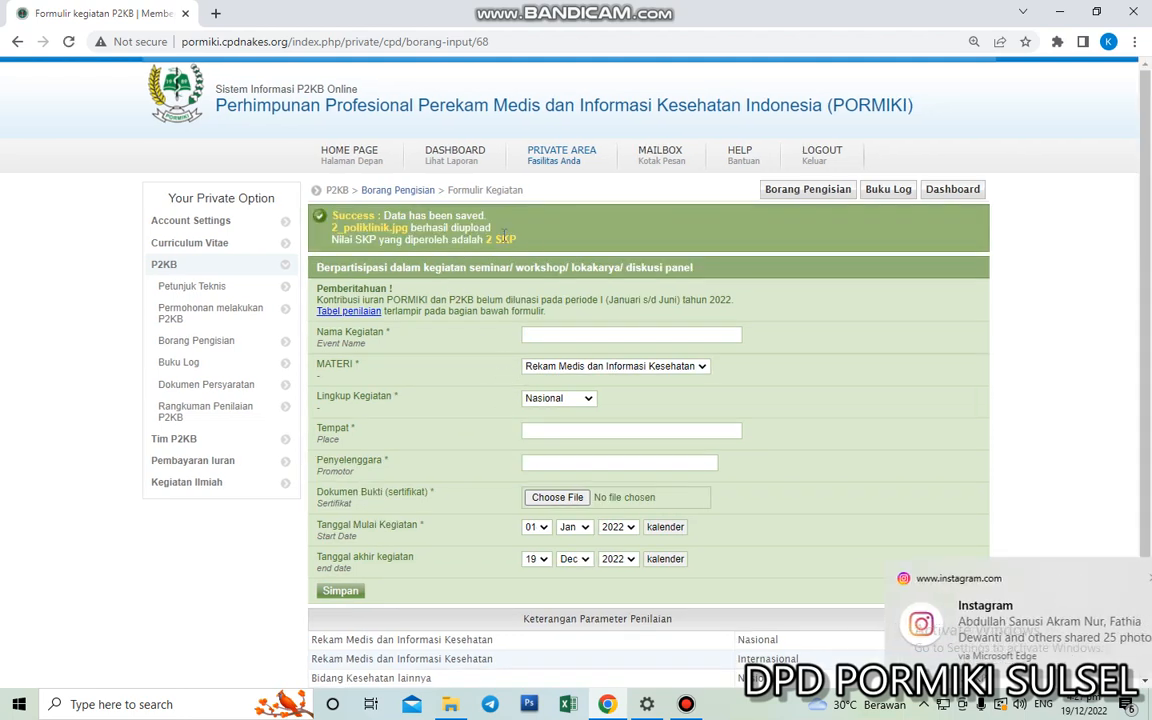
Read through the save message, covering the save status, the uploaded file and the SKP value obtained
drag(512, 238, 333, 220)
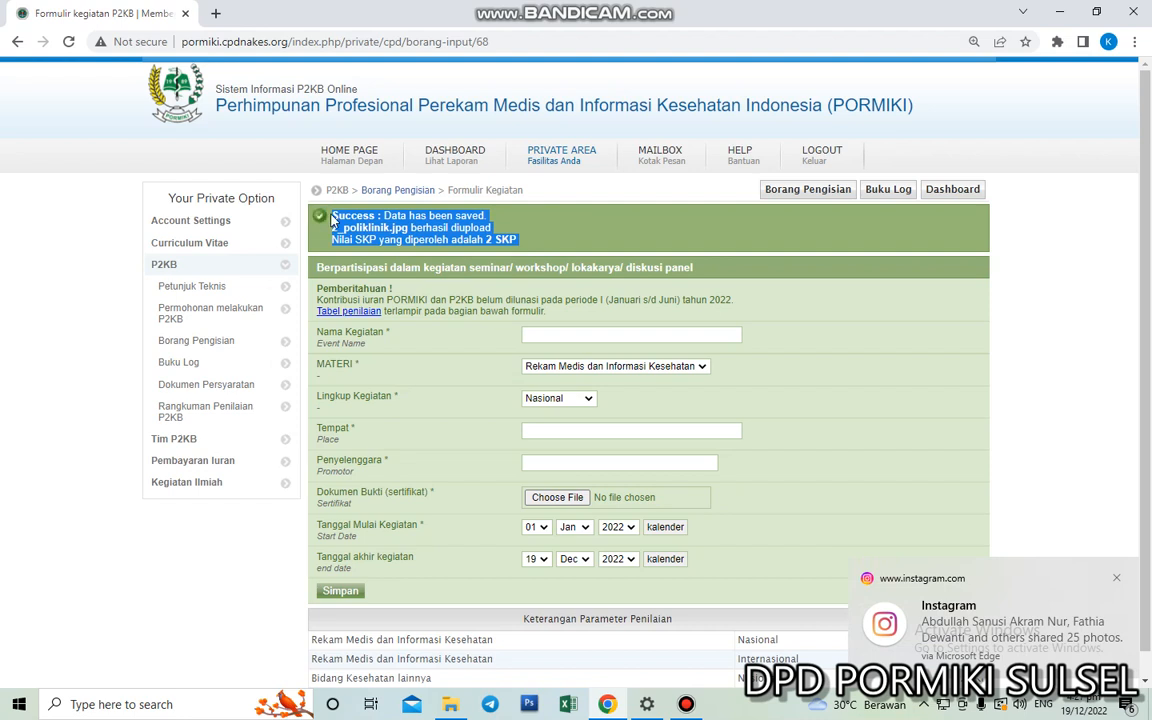
click(397, 222)
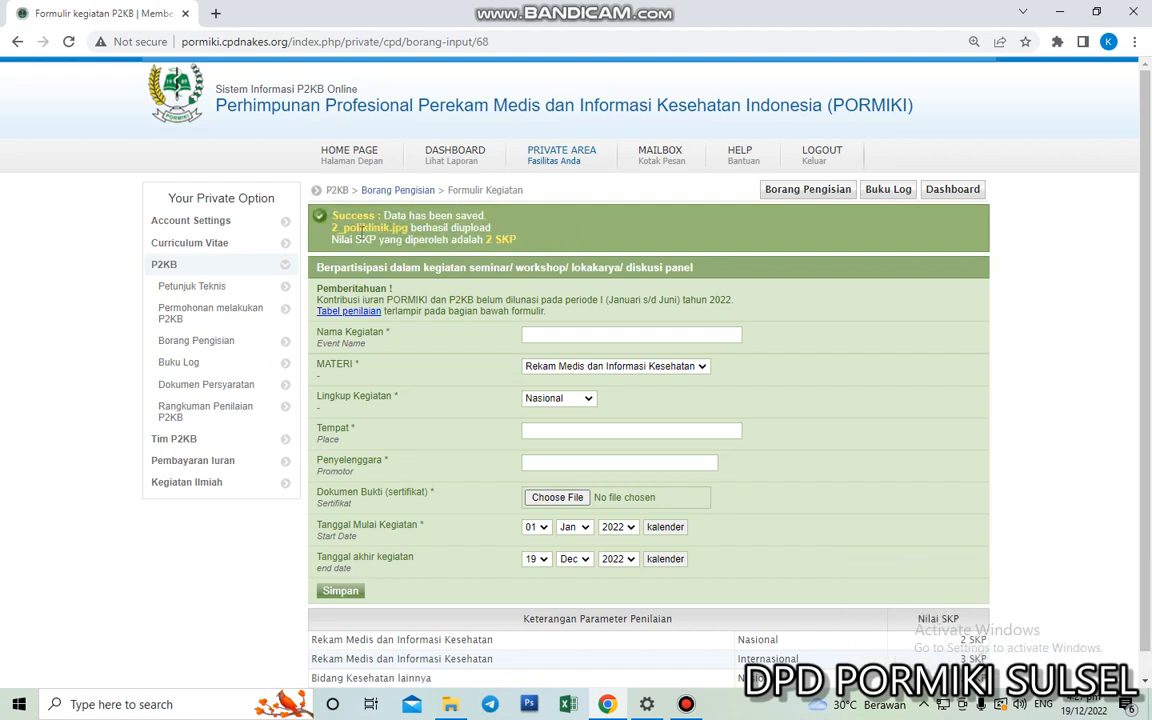
drag(334, 227, 497, 232)
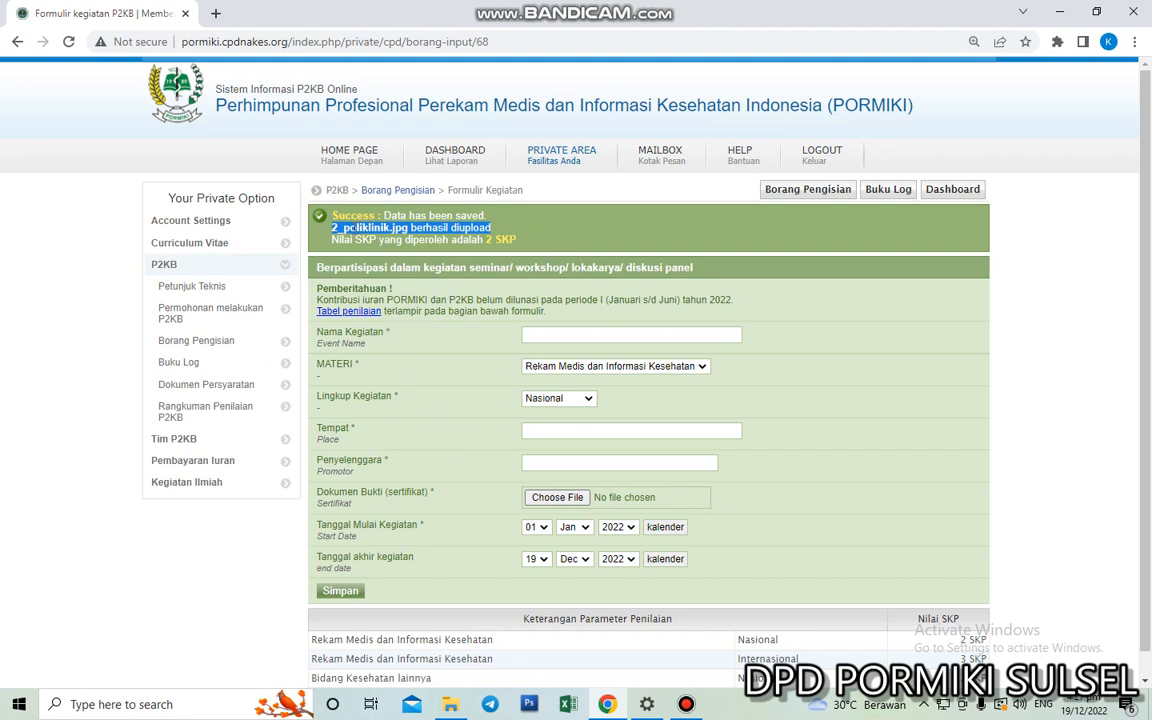
drag(333, 216, 509, 221)
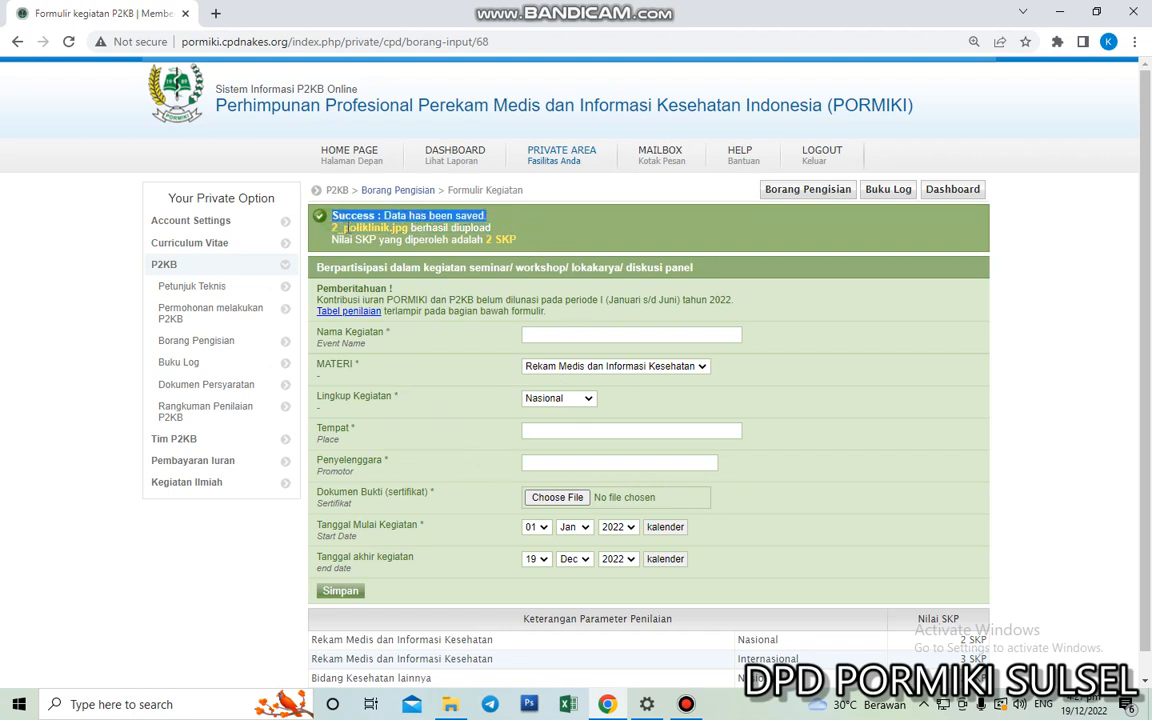
drag(333, 232, 509, 235)
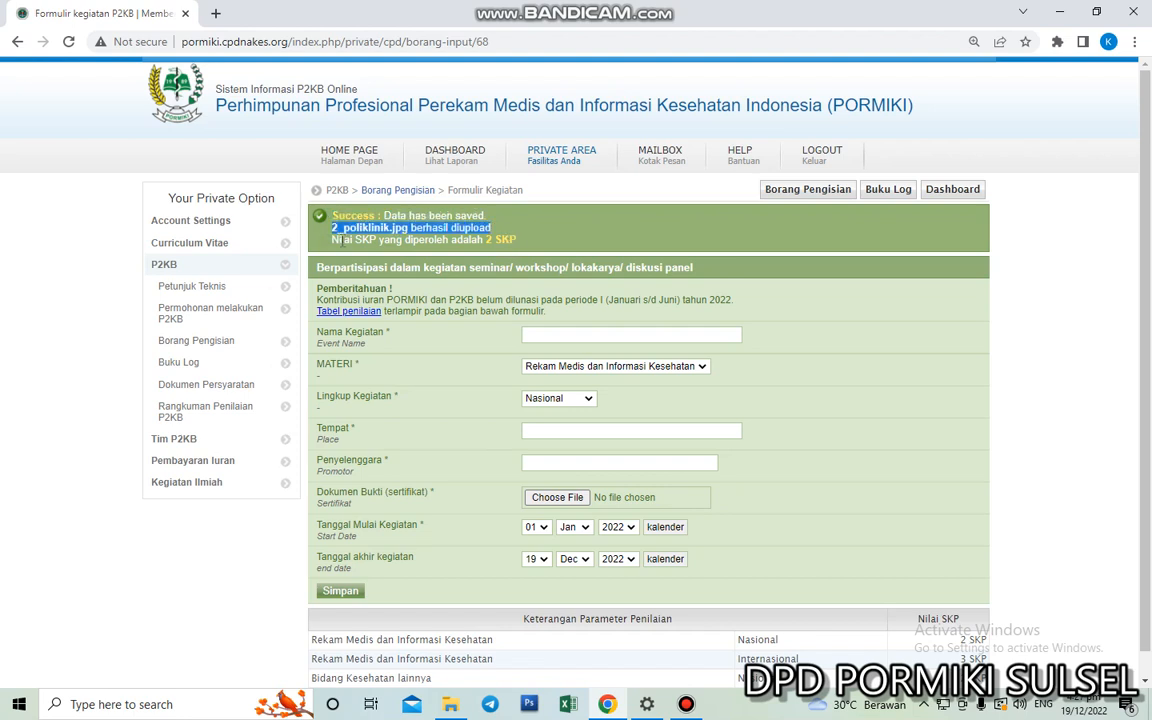
drag(333, 241, 521, 245)
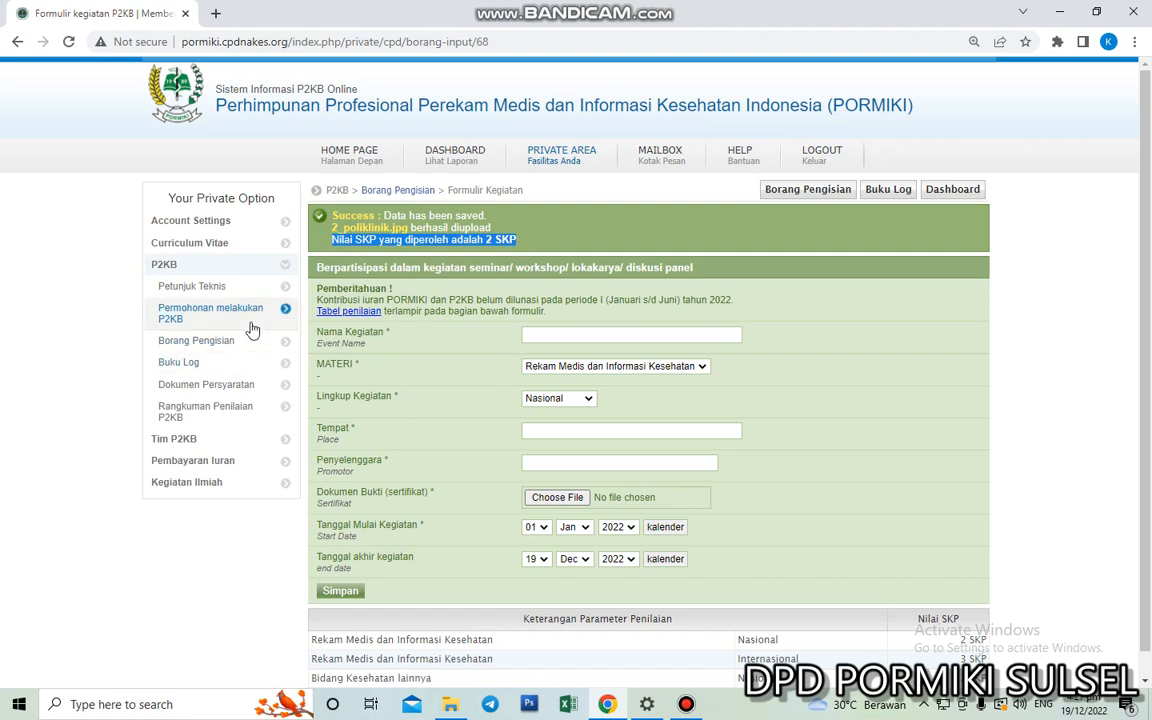
Check the "kerja pelayanan professional" details in Buku Log and go back to the Periode STR 2019 - 2024 list
click(180, 362)
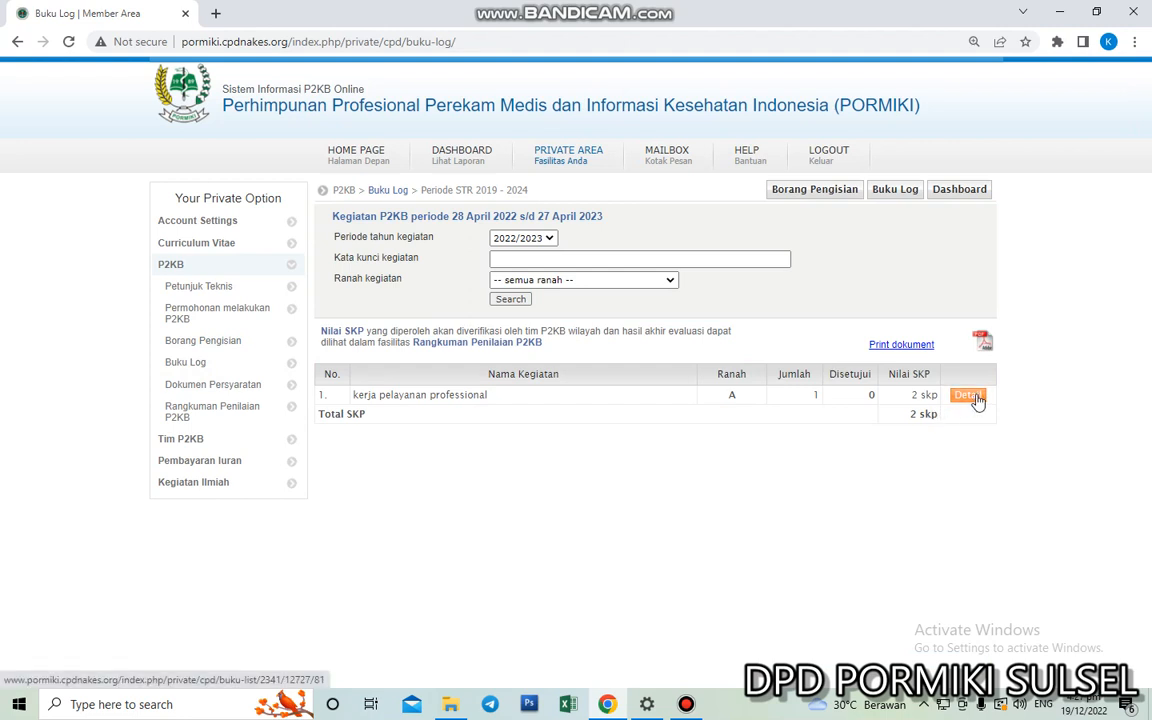
click(968, 396)
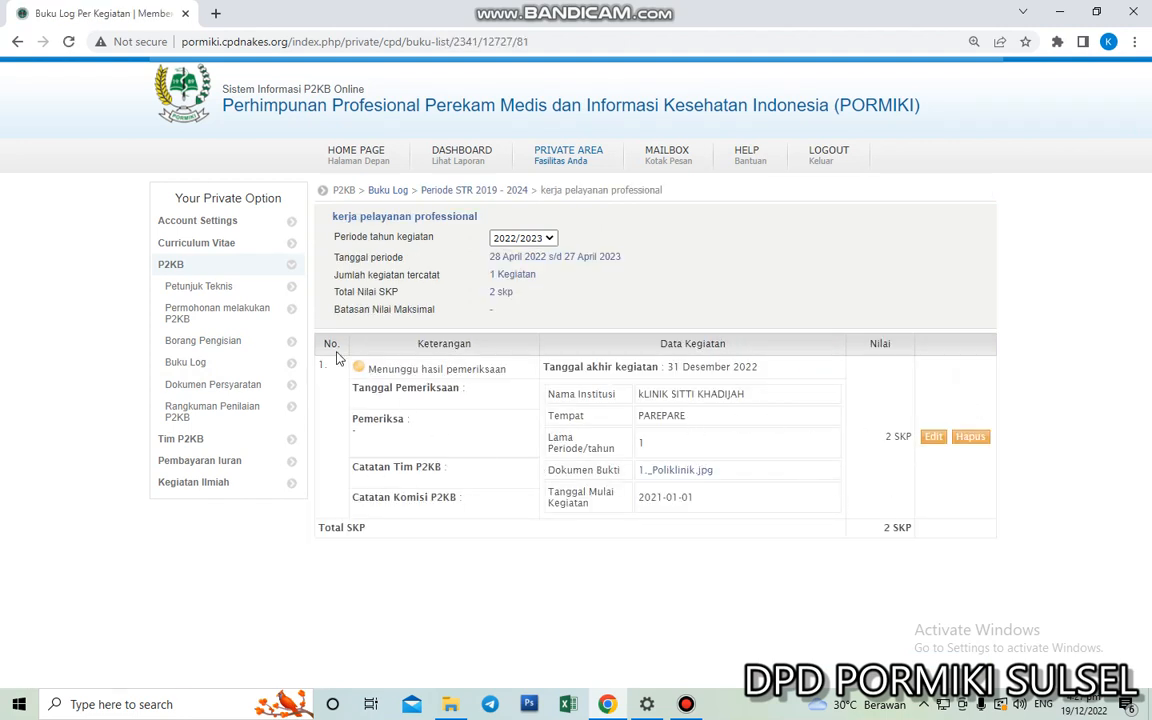
click(445, 190)
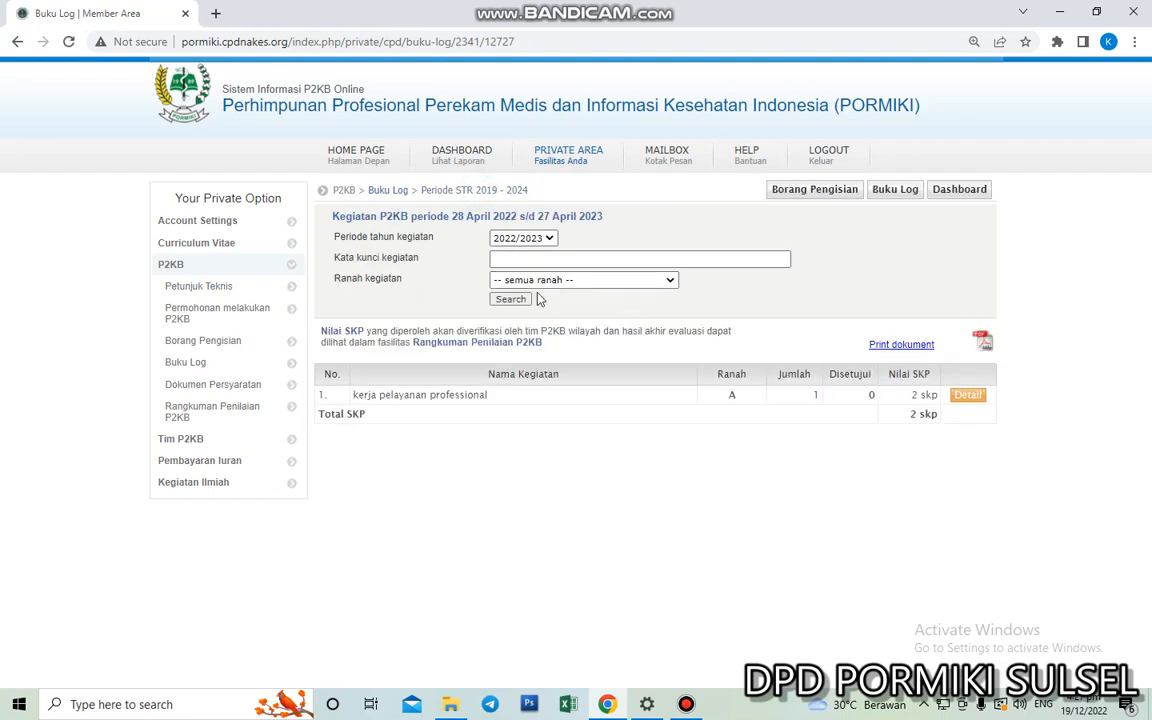
Show the 2021/2022 activity period in Buku Log and review the details of the seminar/workshop entry
click(538, 239)
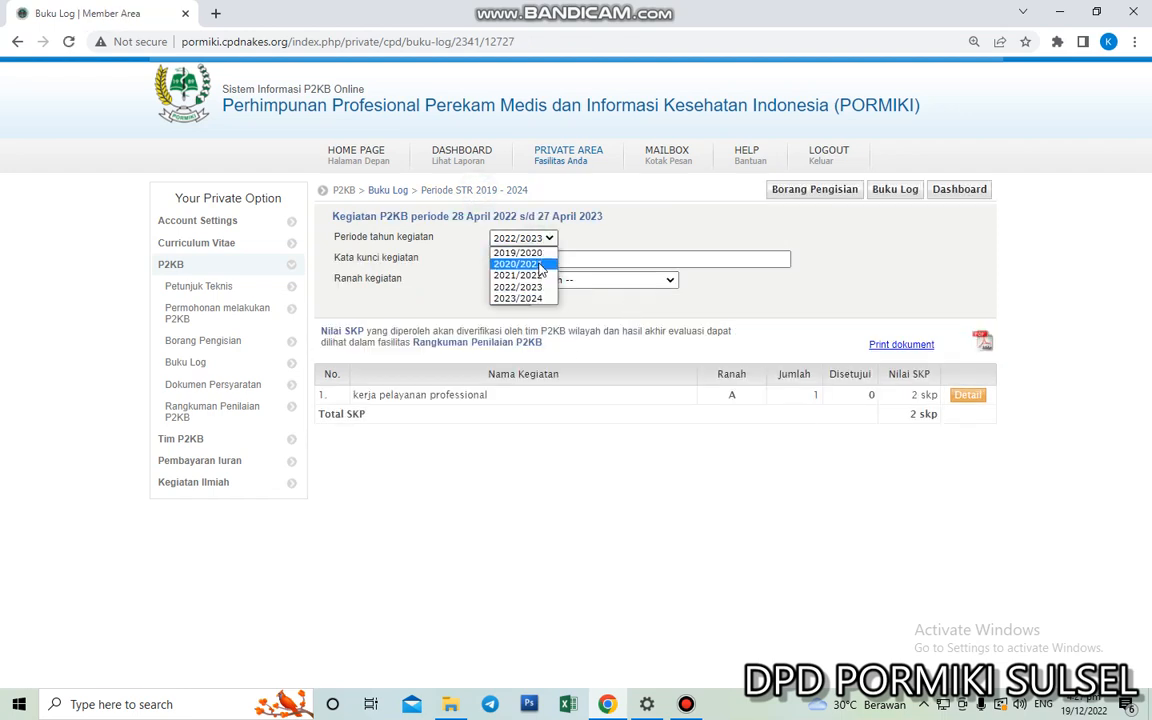
click(540, 285)
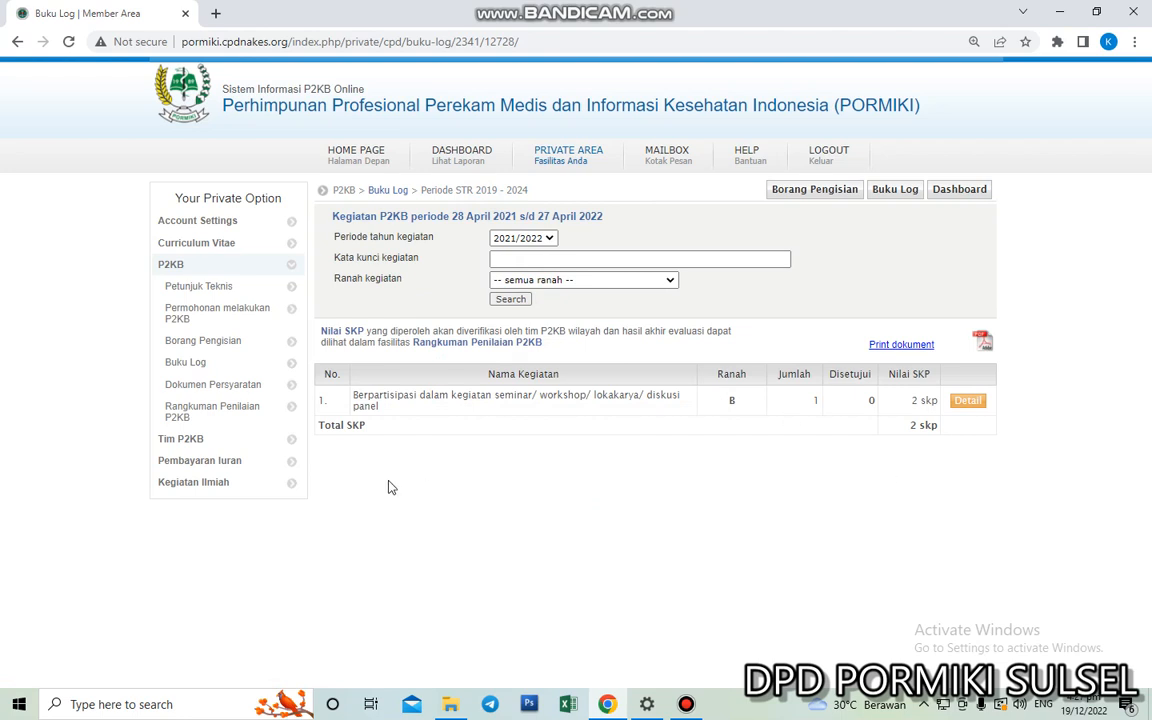
click(968, 400)
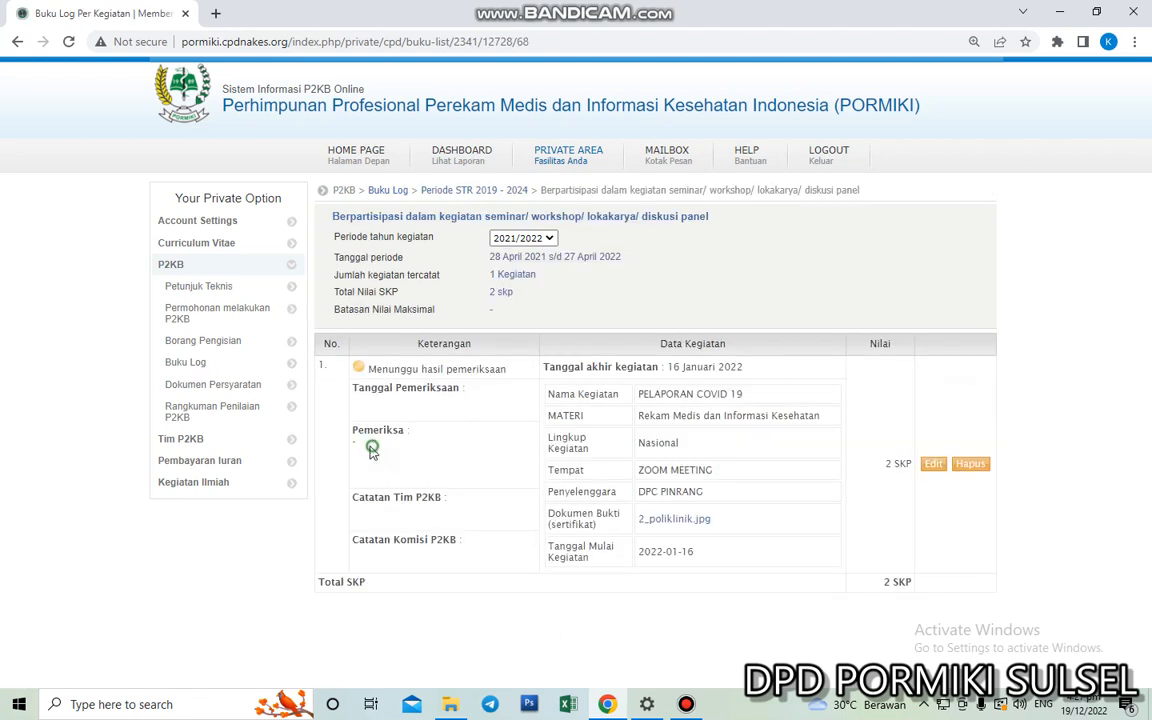
drag(330, 400, 347, 454)
click(403, 457)
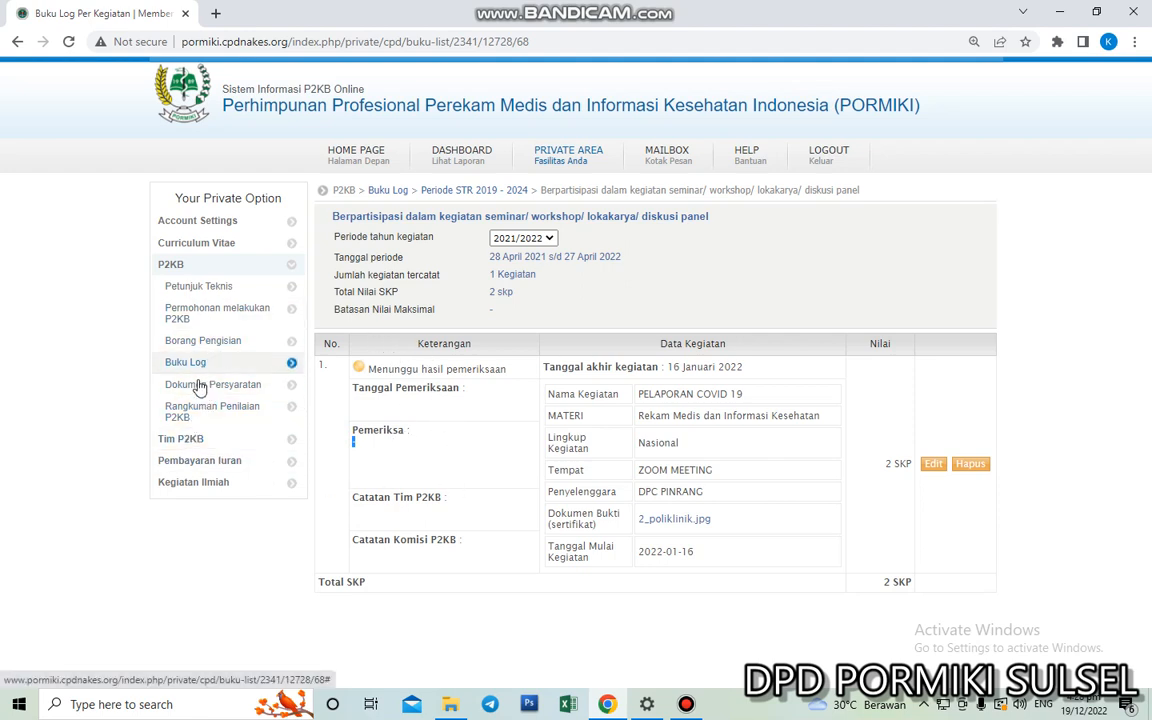
In Verifikasi Kegiatan P2KB, search for the member by name and show that member's Buku Log
click(190, 439)
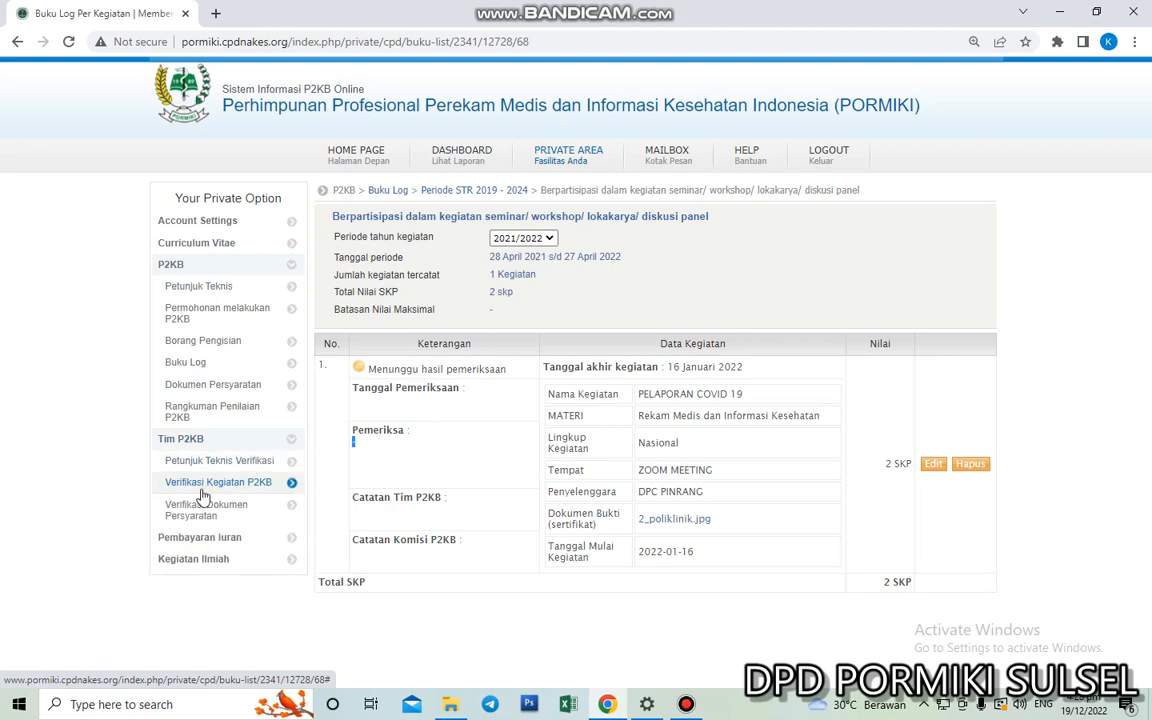
click(201, 489)
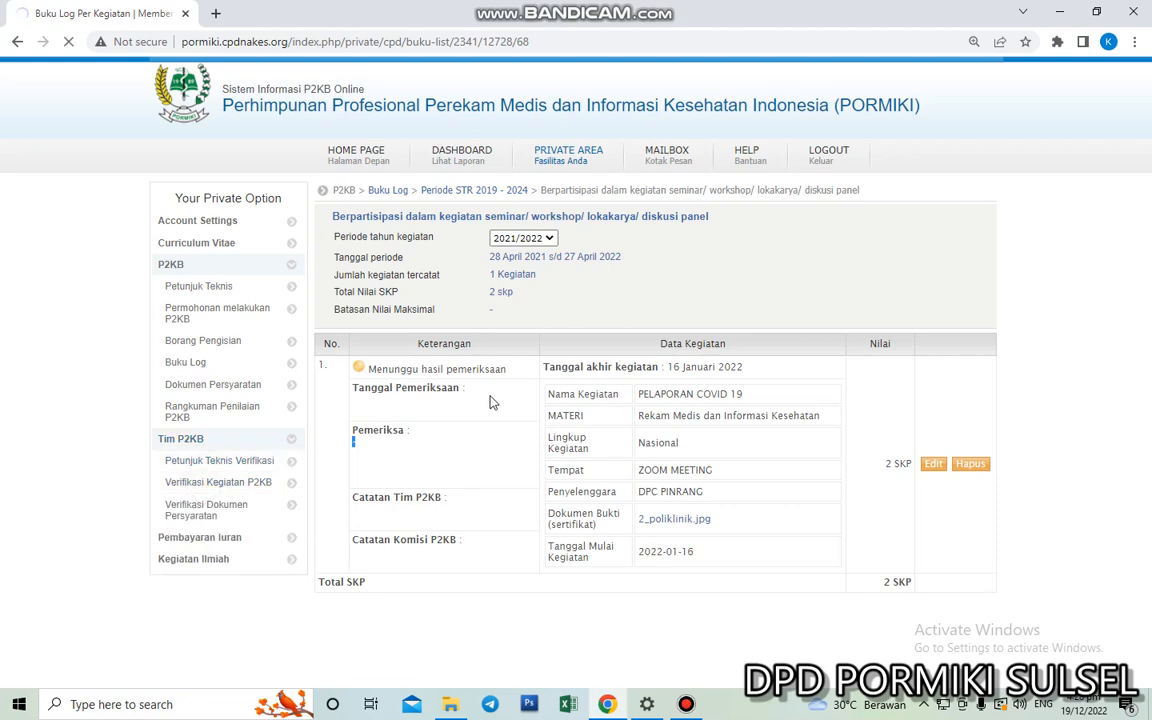
click(535, 258)
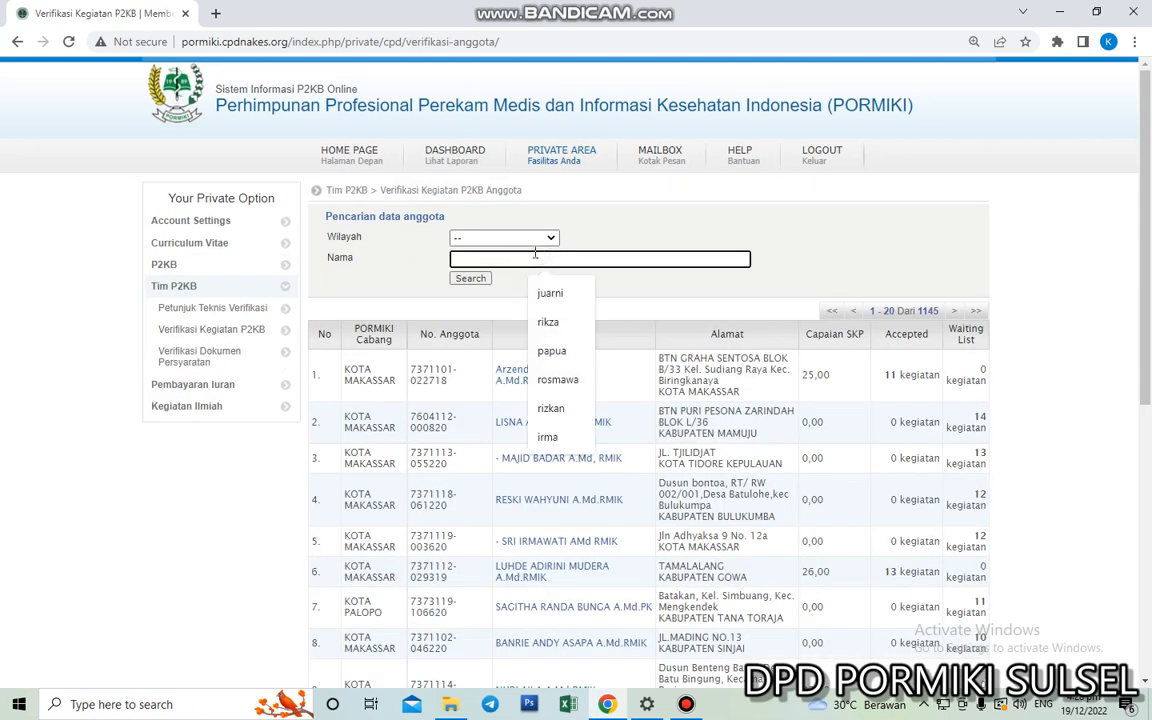
text(BADAI)
key(Return)
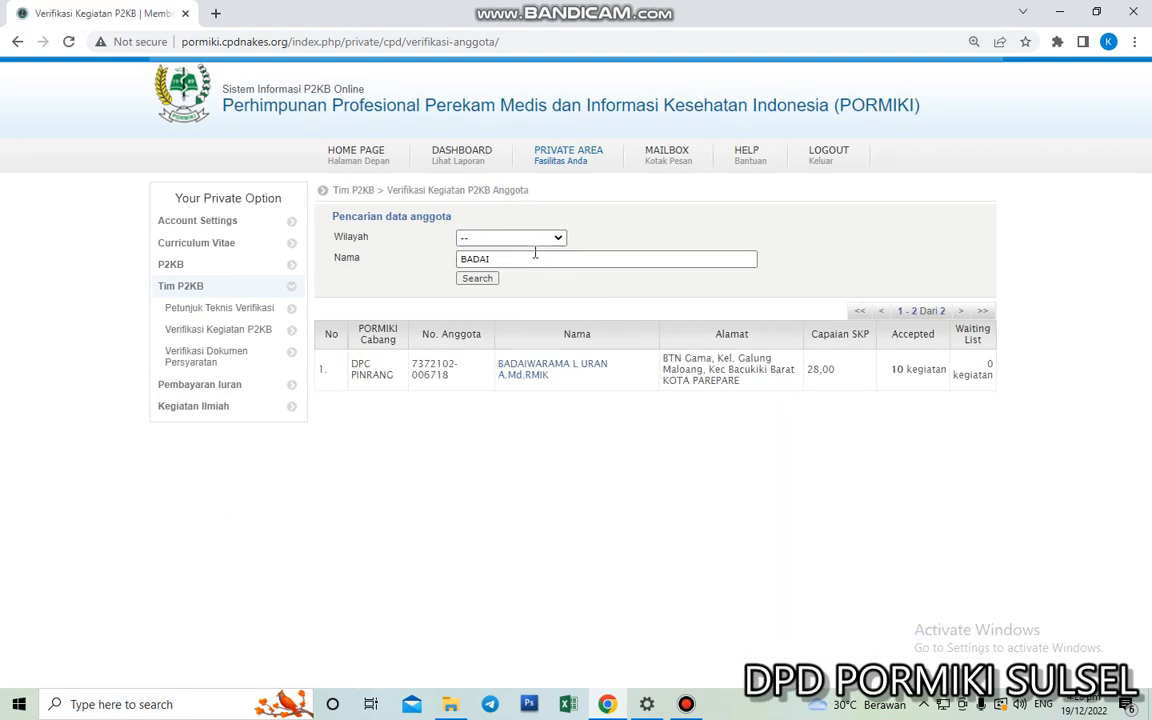
click(536, 379)
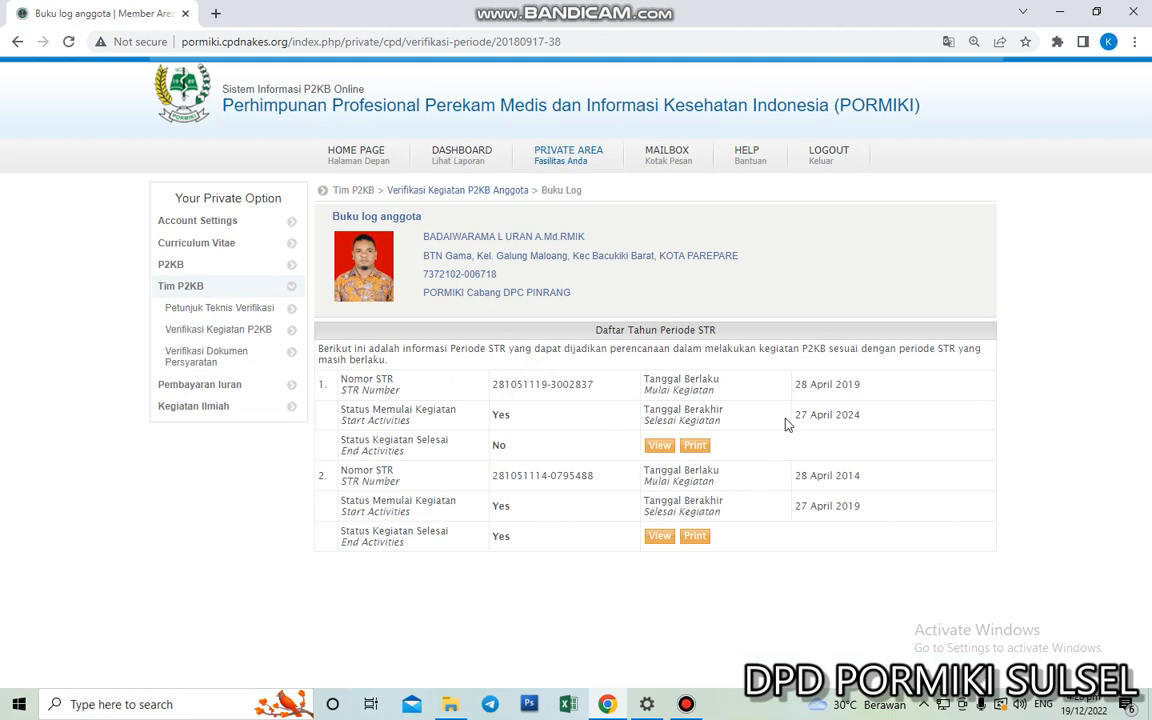
View the member's STR period 2019 - 2024, set the activity year to 2021/2022 and show the seminar/workshop activity details
click(659, 445)
click(478, 319)
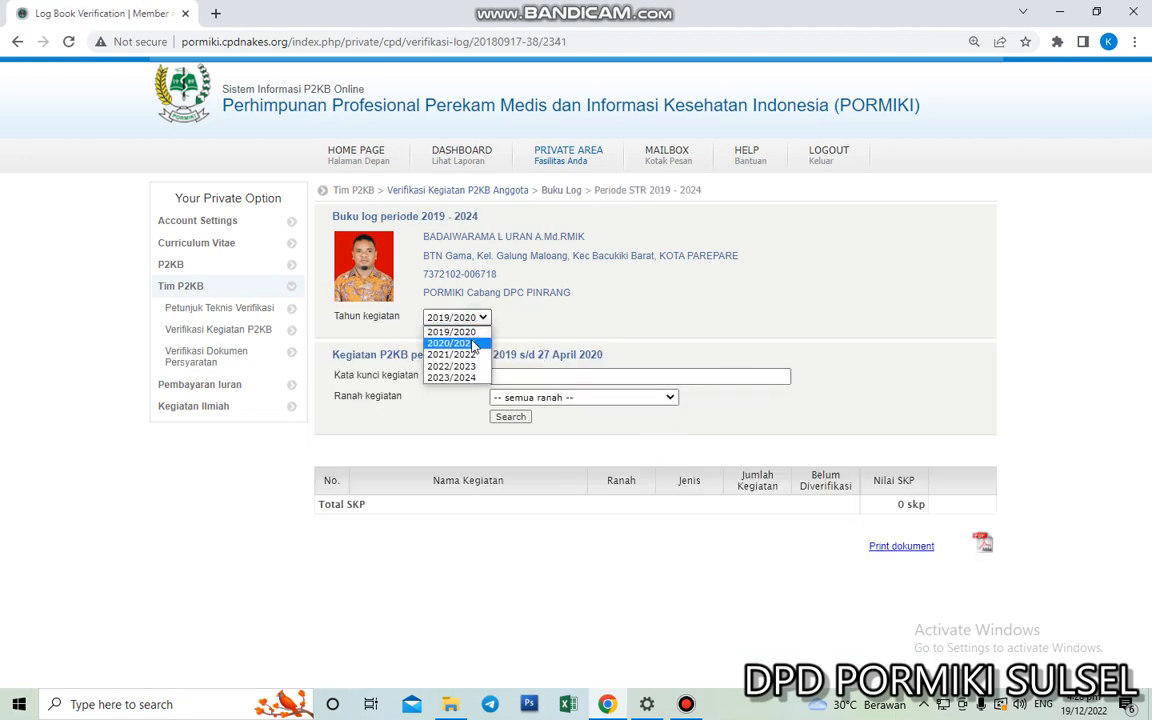
click(465, 356)
click(956, 514)
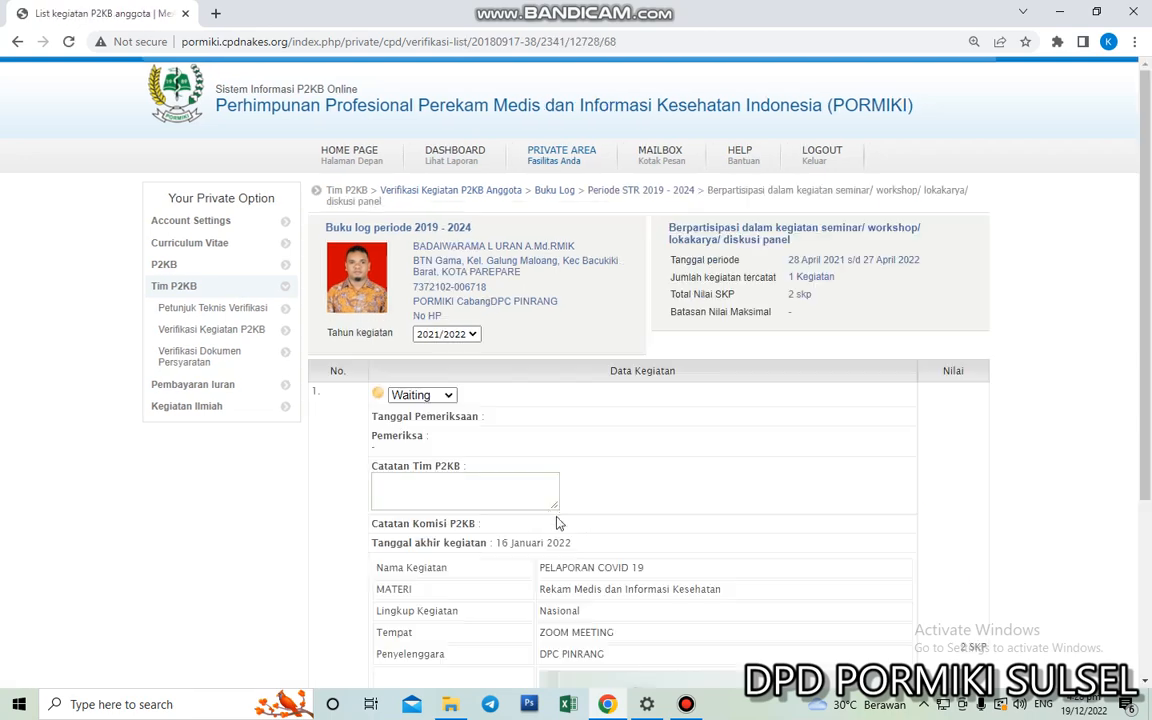
Mark the PELAPORAN COVID 19 activity as Rejected with the team note "DOKUMEN BUKTI TIDAK SESUAI" and save the verification
click(442, 398)
click(450, 421)
click(422, 395)
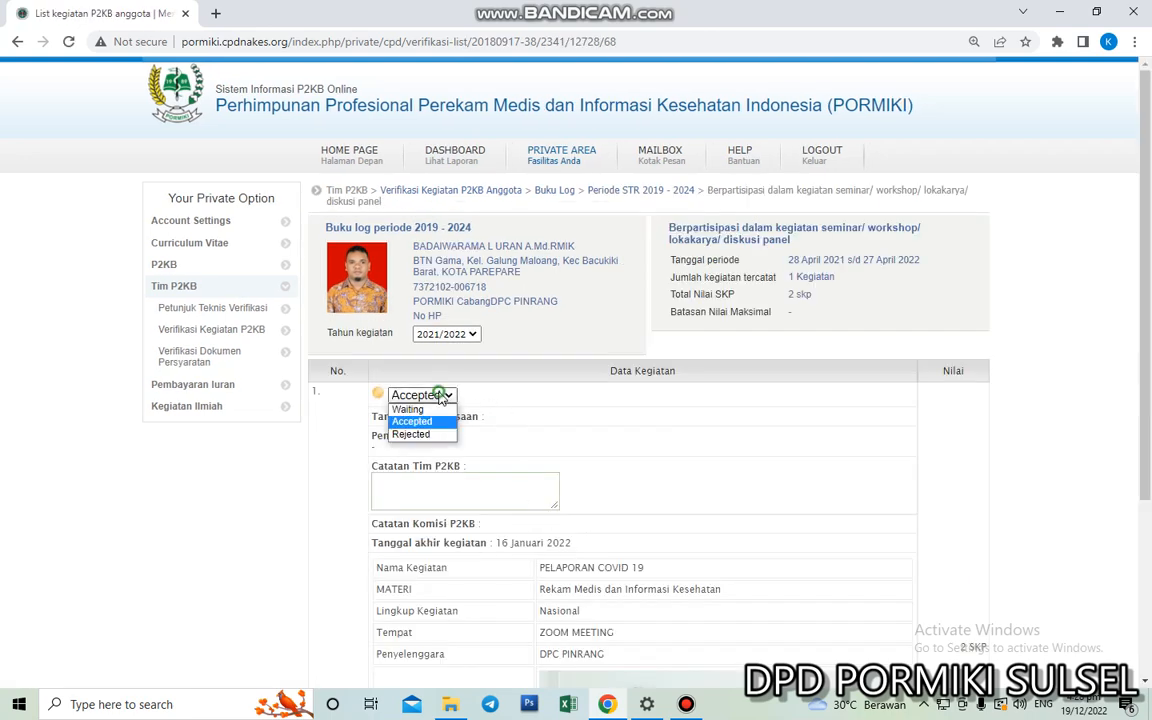
click(416, 433)
scroll(600, 480, down, 3)
scroll(622, 511, down, 1)
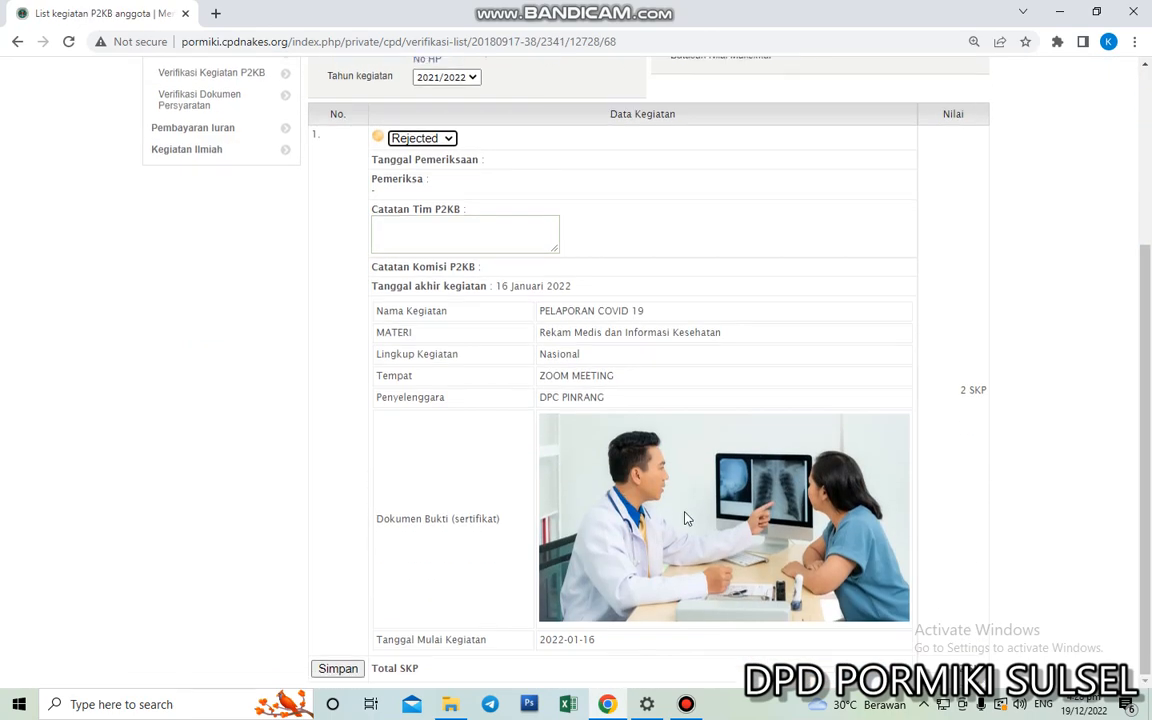
click(418, 237)
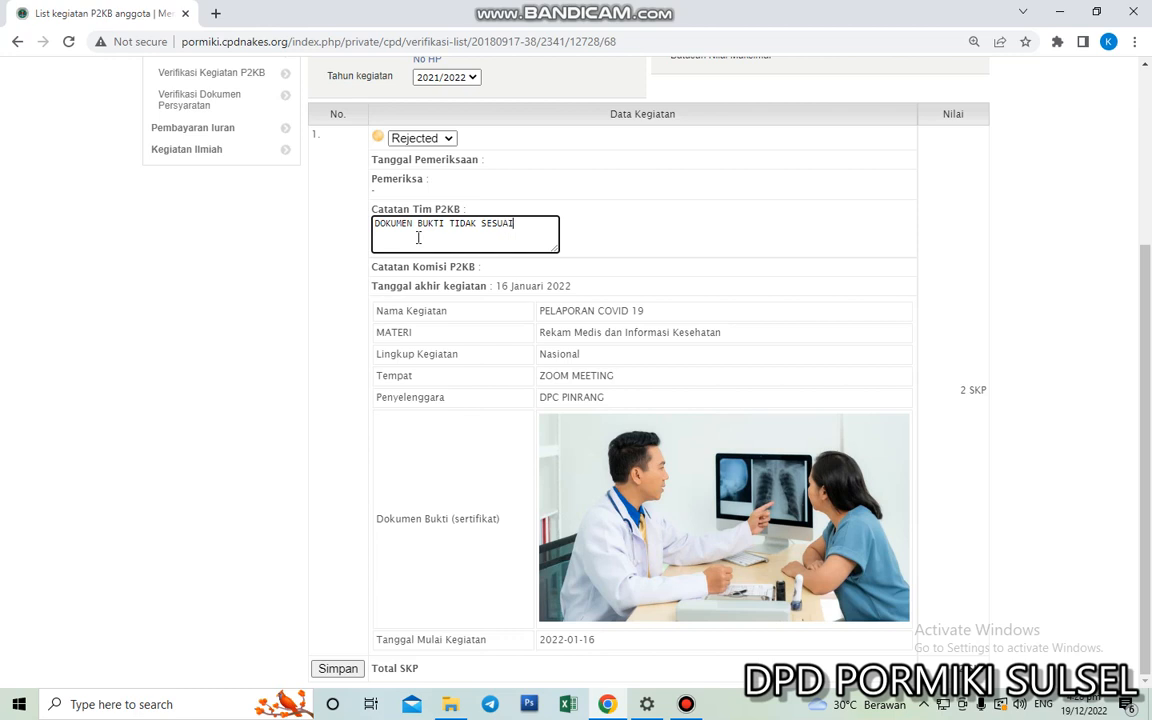
click(330, 667)
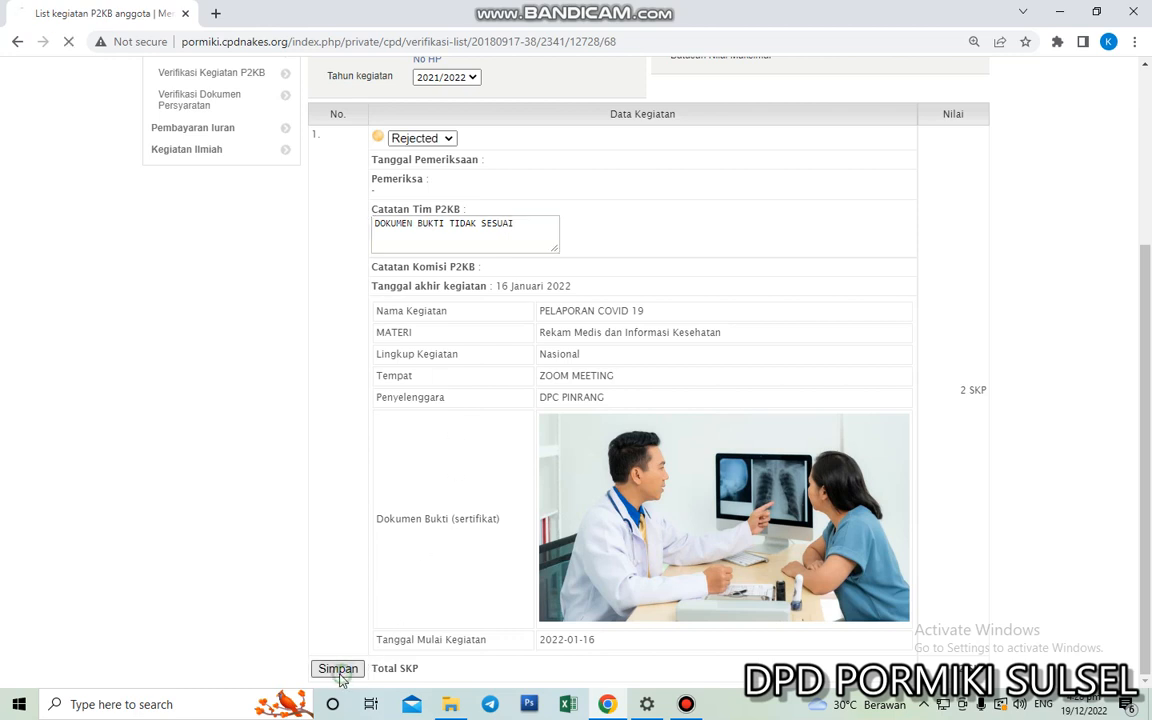
Return to the P2KB Buku Log, choose the 2021/2022 activity period and show the seminar/workshop entry's details
click(161, 265)
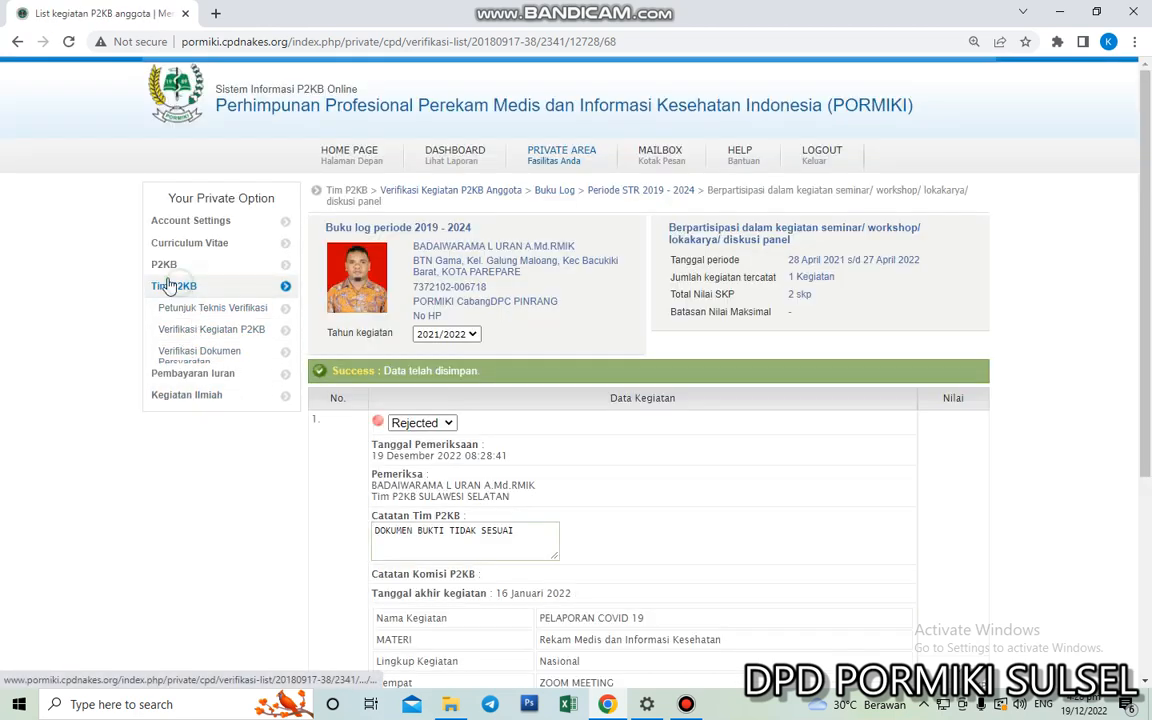
click(196, 362)
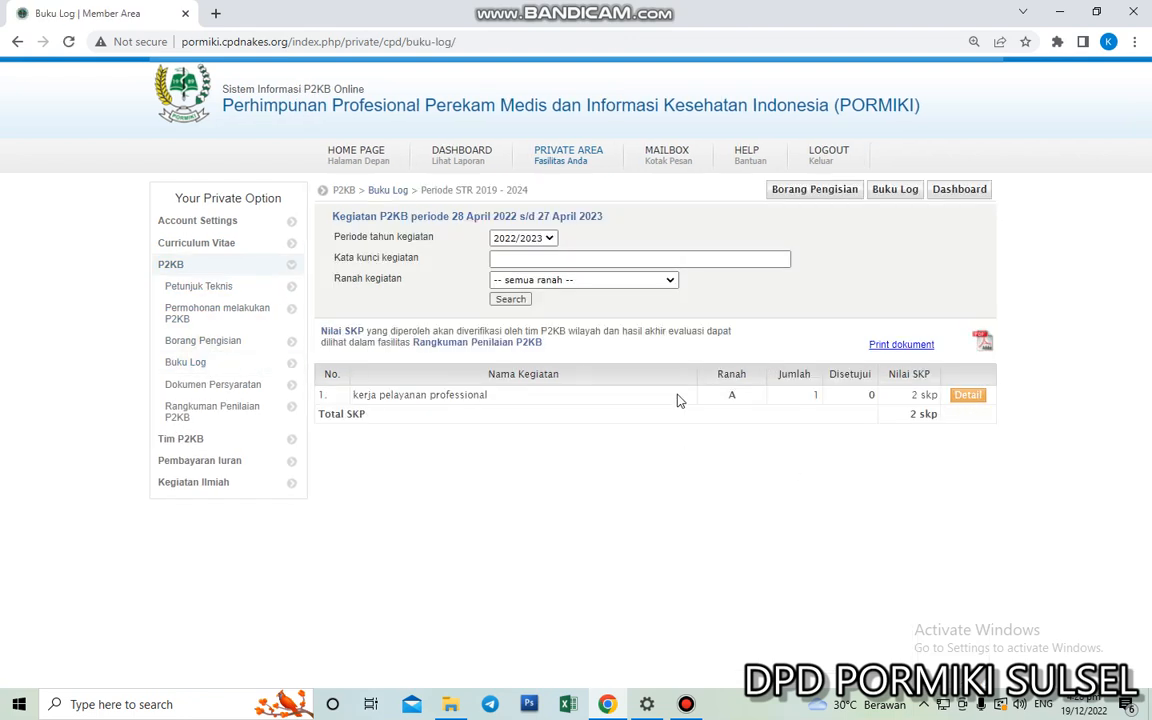
click(523, 238)
click(535, 278)
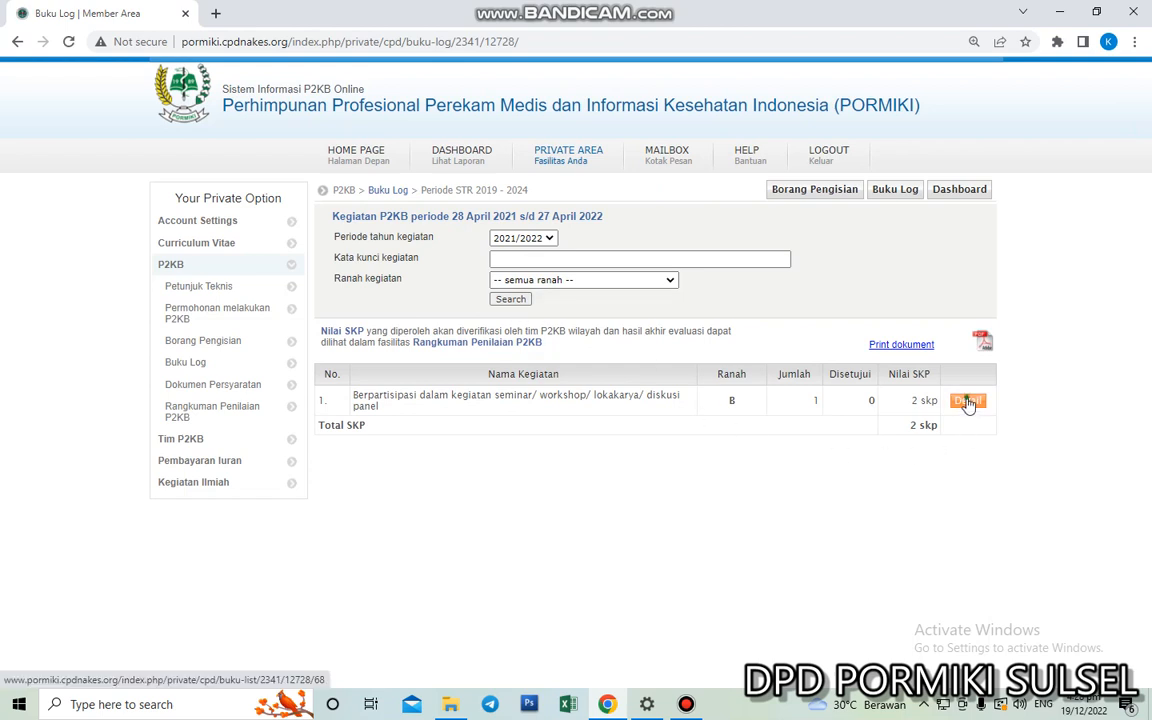
click(967, 401)
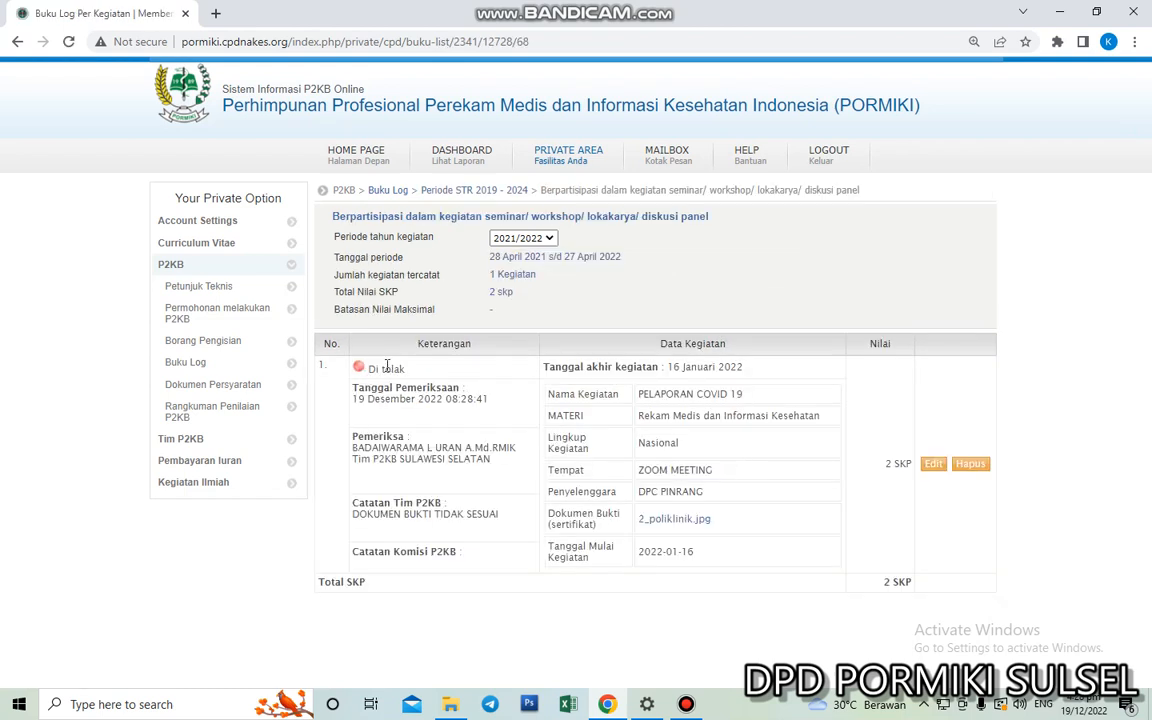
Review the seminar entry's verification status and Catatan Tim P2KB, then look at its edit form and go back to the details
drag(371, 368, 470, 374)
drag(352, 516, 513, 523)
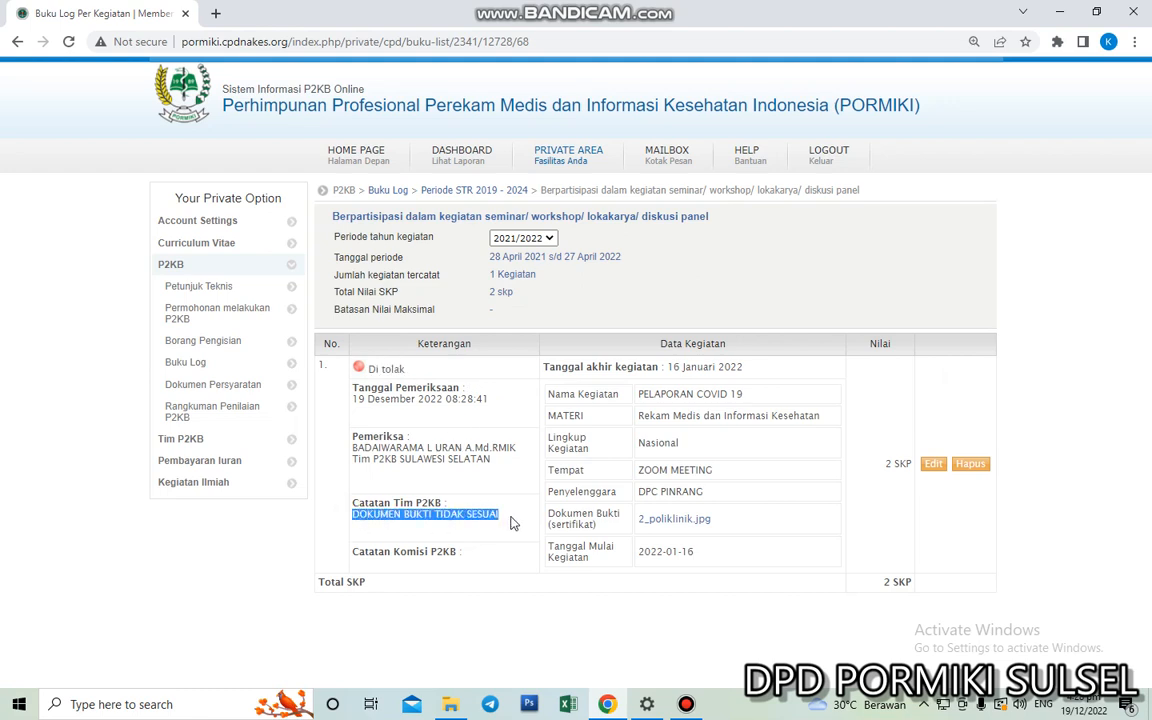
click(933, 463)
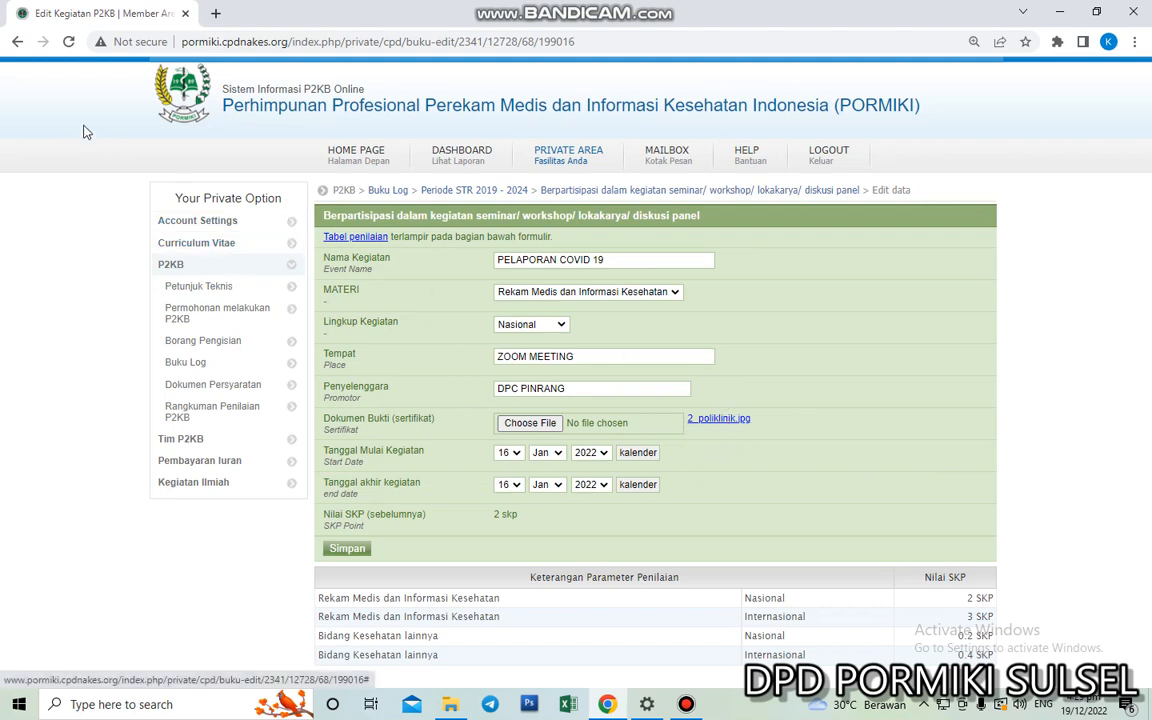
click(17, 41)
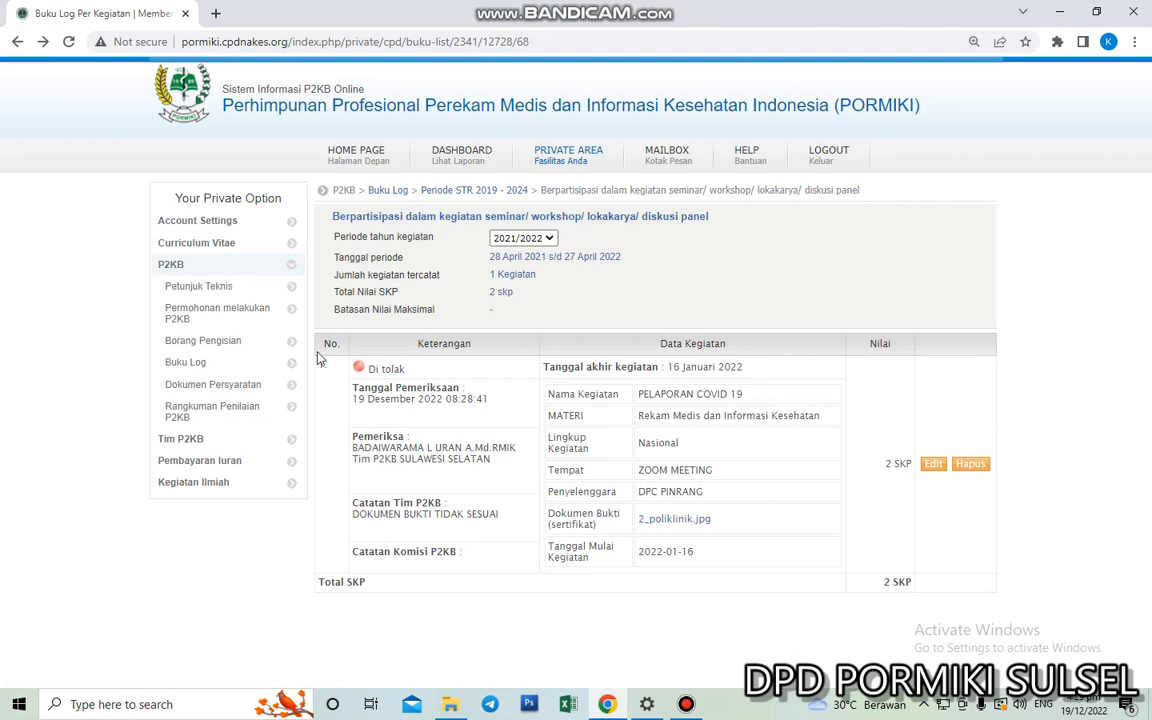
Show the "kerja pelayanan professional" details for 2022/2023 in Buku Log, look at the edit form and return
click(195, 363)
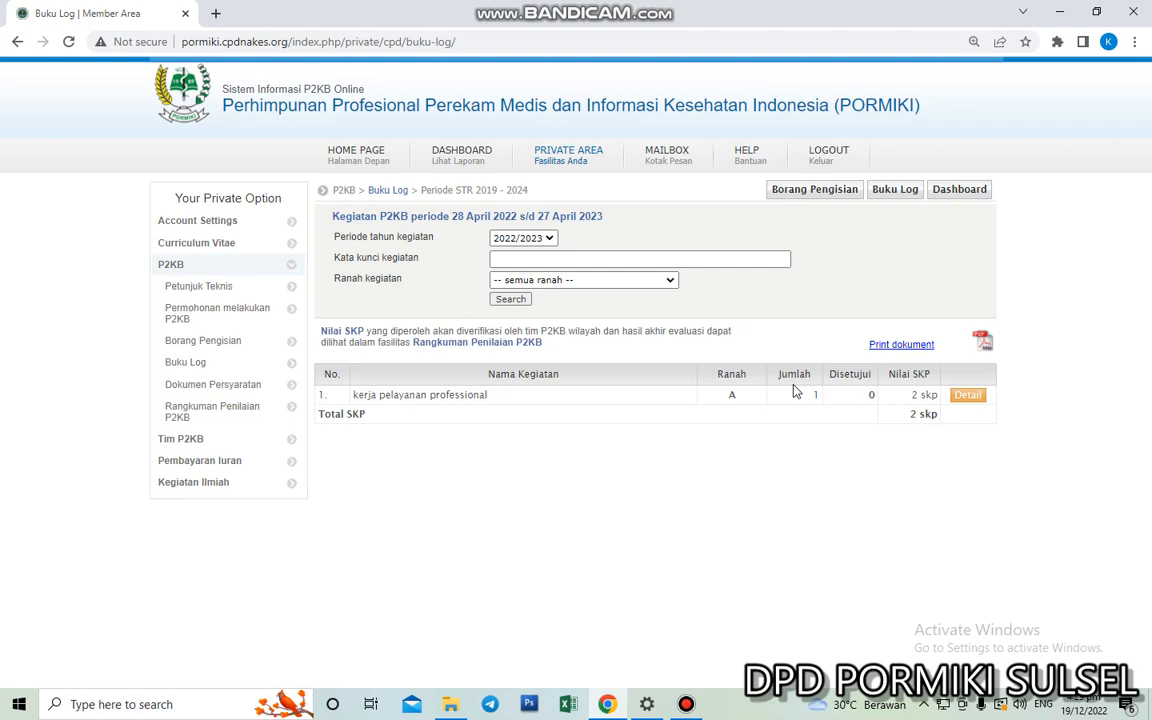
click(962, 399)
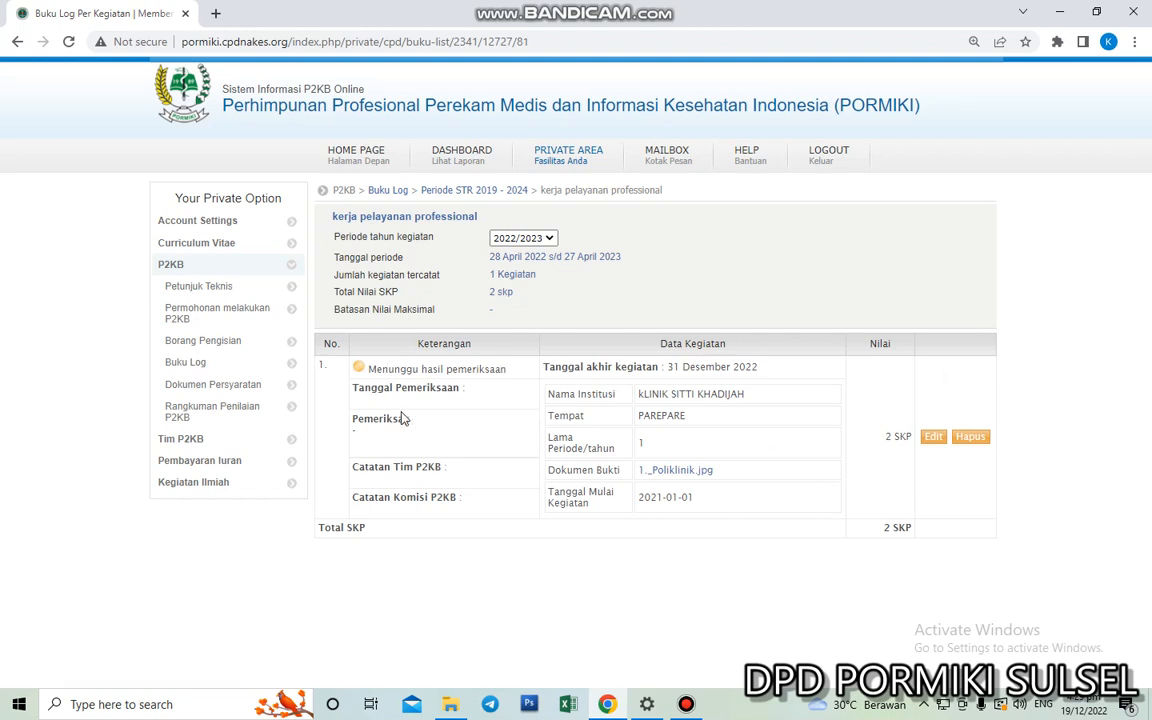
click(934, 441)
click(17, 41)
Delete the "kerja pelayanan professional" record of kLINIK SITTI KHADIJAH and check the Buku Log list for 2022/2023
click(968, 443)
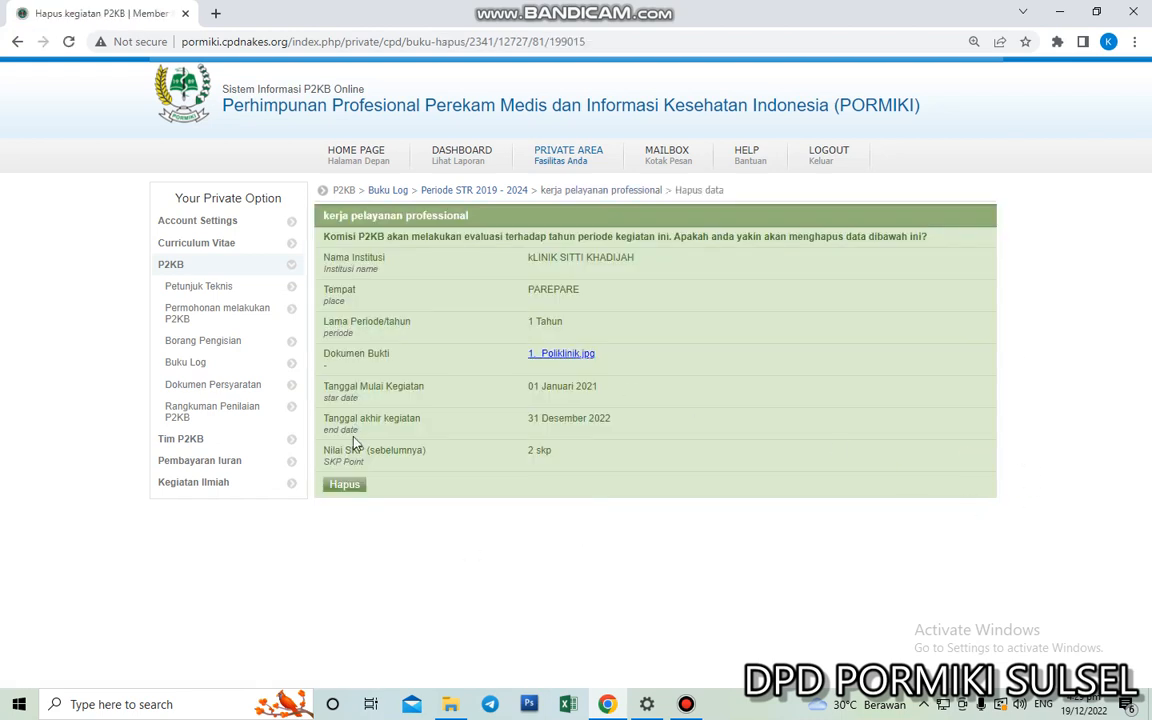
click(340, 486)
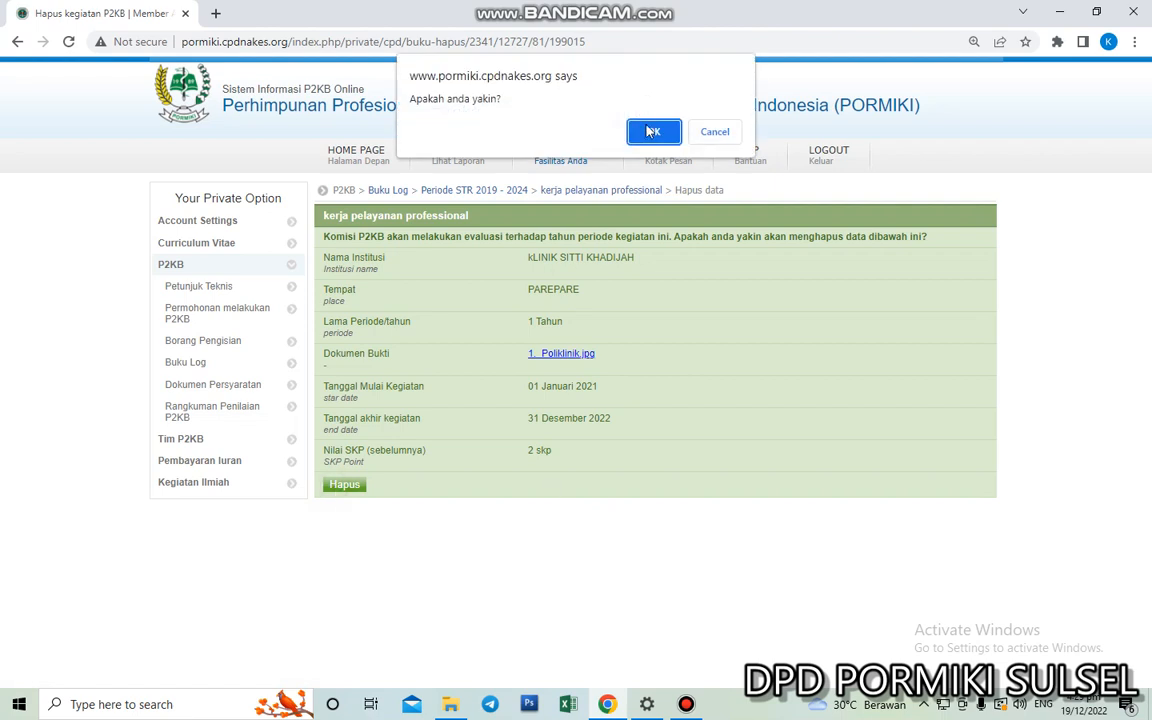
click(653, 130)
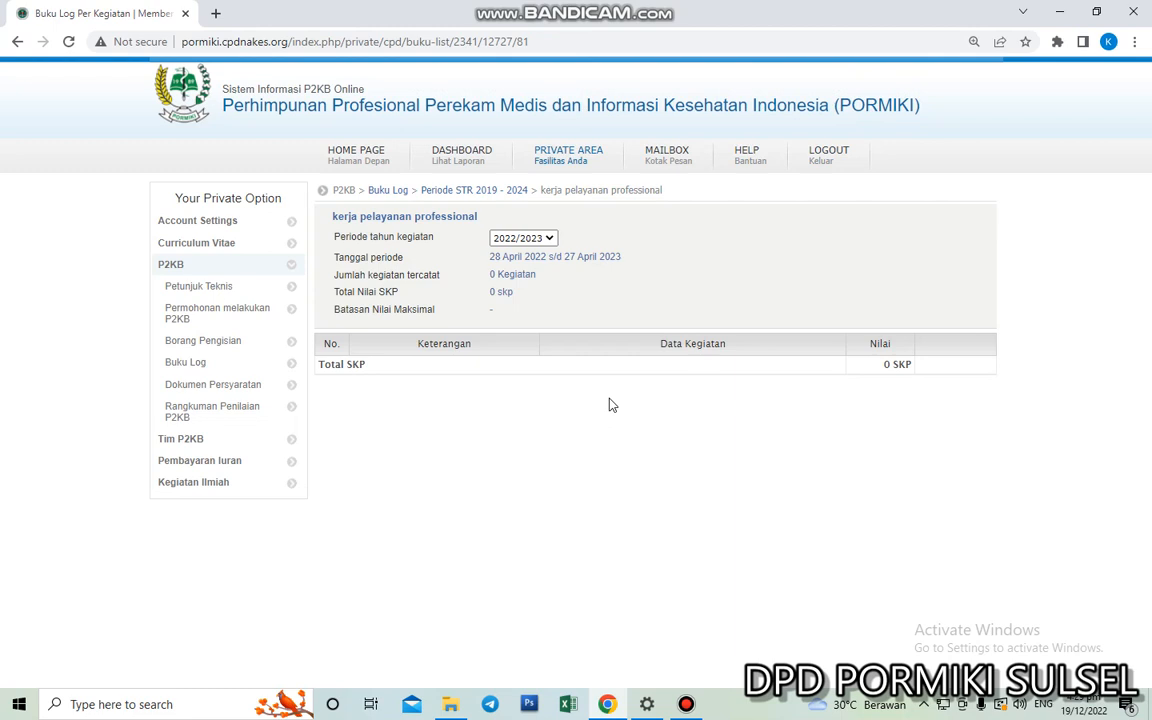
click(198, 369)
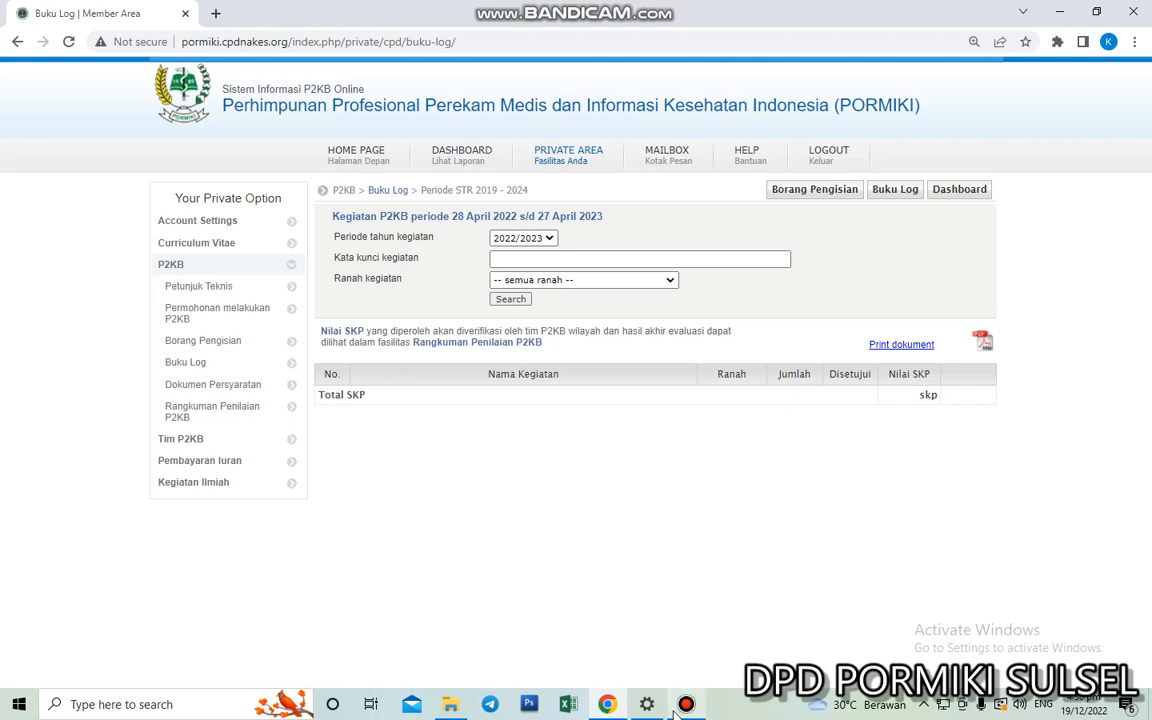
mouse_move(686, 706)
click(690, 555)
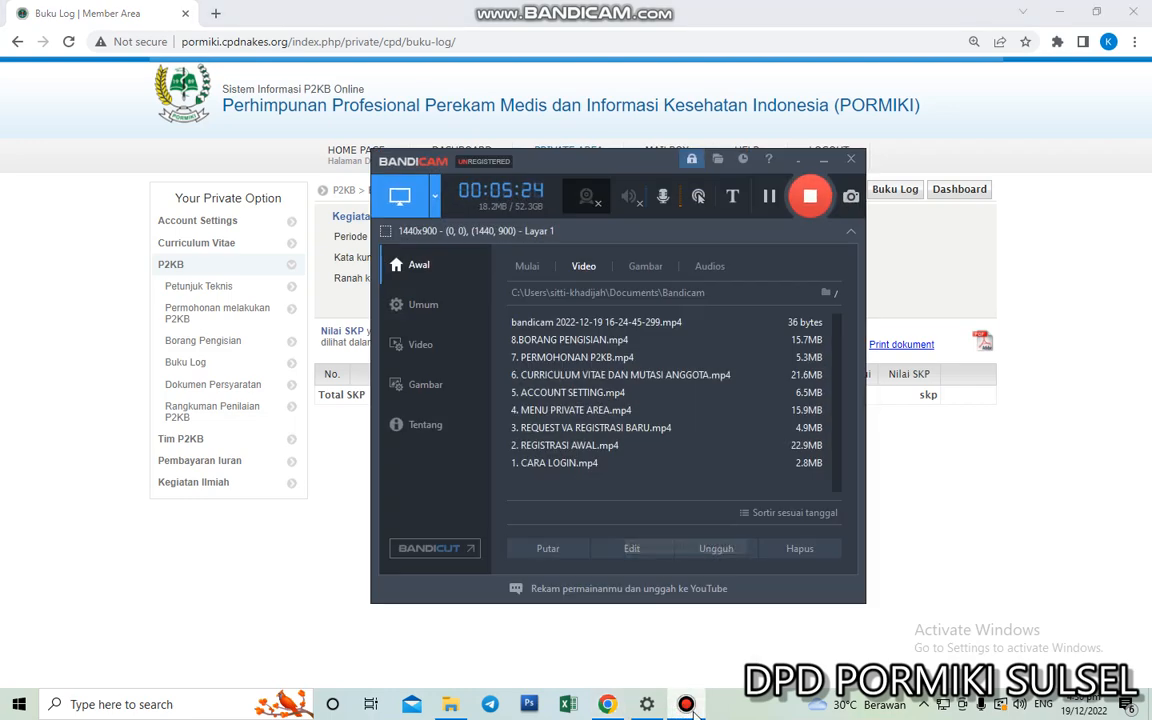